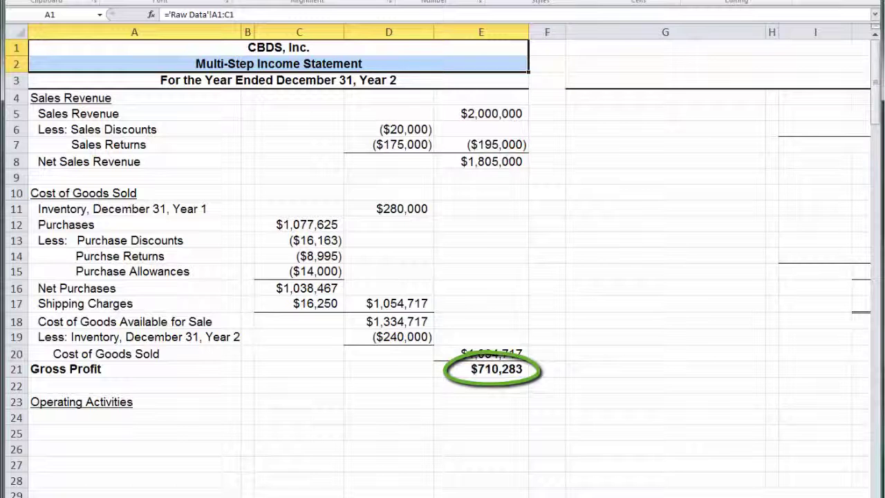
# - Enter the subheading Selling Expenses in cell A24, directly below the Operating Activities heading of the income statement
pyautogui.moveTo(134, 401); pyautogui.dragTo(498, 497)
pyautogui.scroll(-3, 442, 265)
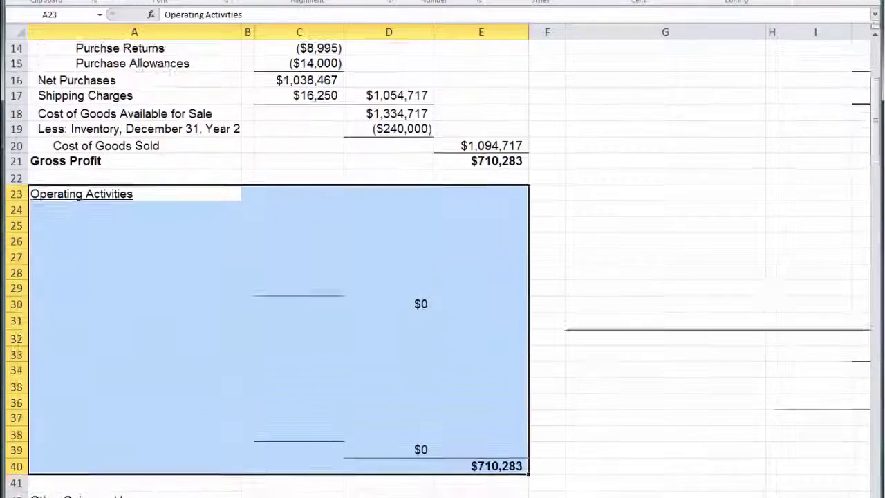
pyautogui.click(134, 111)
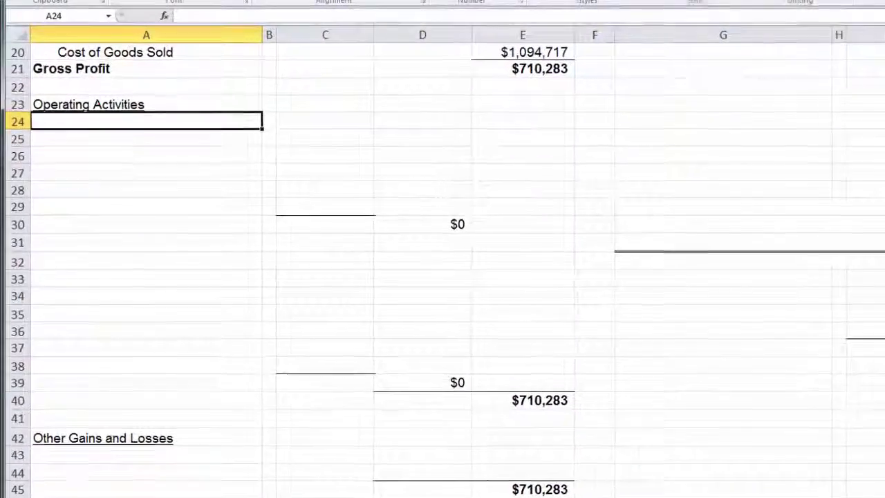
pyautogui.write('Sellsi')
pyautogui.press('BackSpace')
pyautogui.press('BackSpace')
pyautogui.write('ing Expenses')
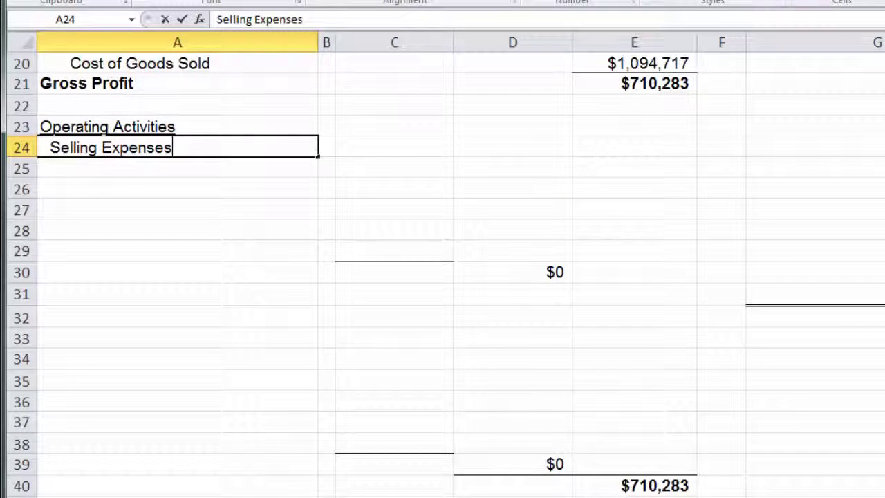
pyautogui.press('Return')
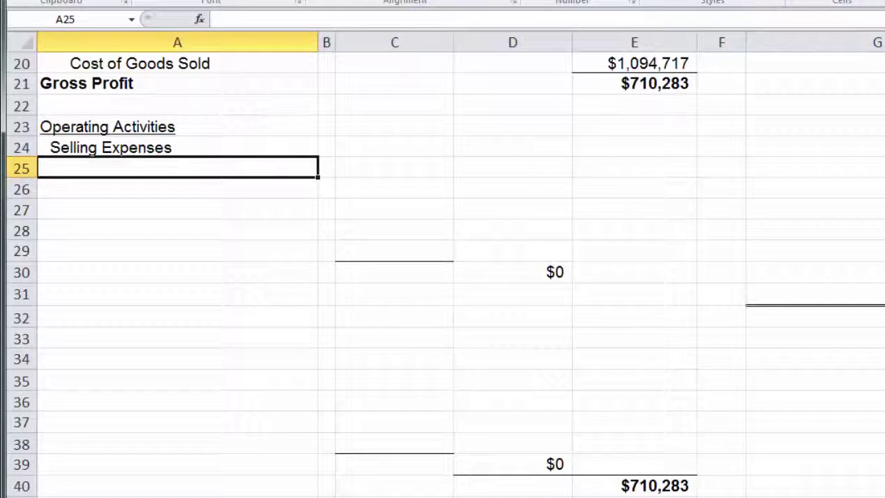
# - Enter the label Total Selling Expenses in cell A30 to close the selling expenses section
pyautogui.press('Return')
pyautogui.press('Return')
pyautogui.press('Return')
pyautogui.press('Return')
pyautogui.press('Return')
pyautogui.write('Total Selling ')
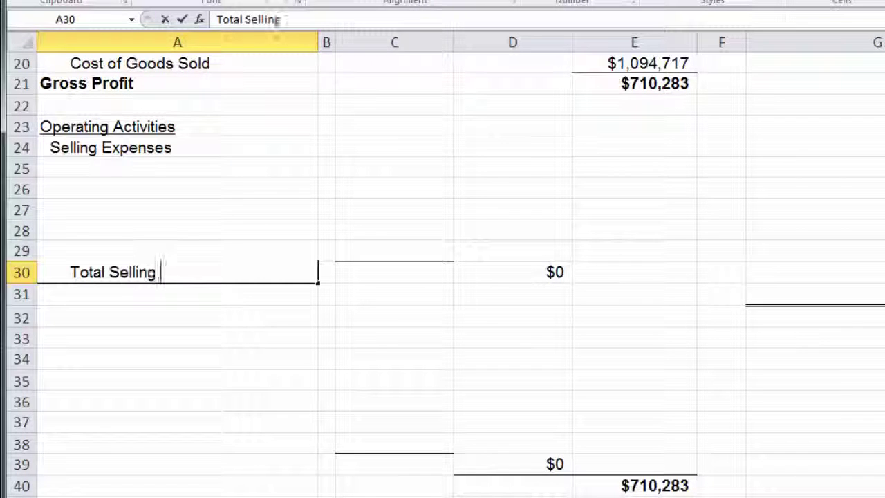
pyautogui.write('Expenses')
pyautogui.press('Return')
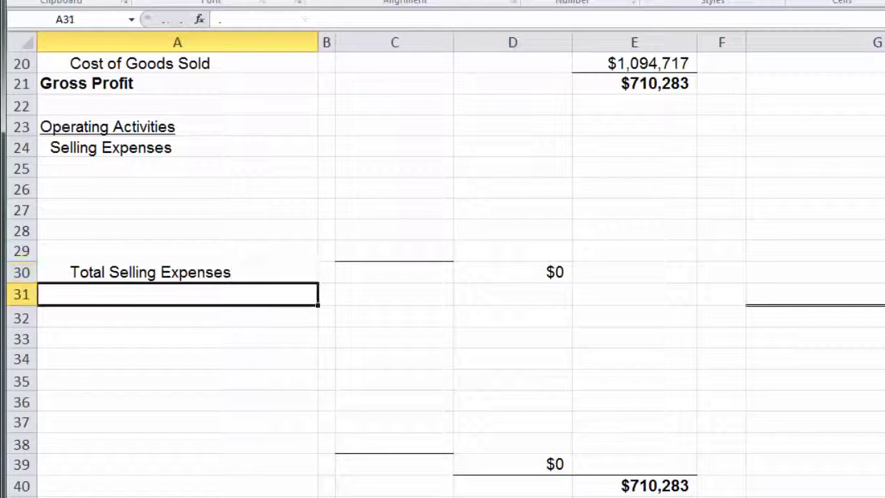
# - Enter the subheading Administrative Expenses in cell A31, directly below Total Selling Expenses
pyautogui.write('Admini')
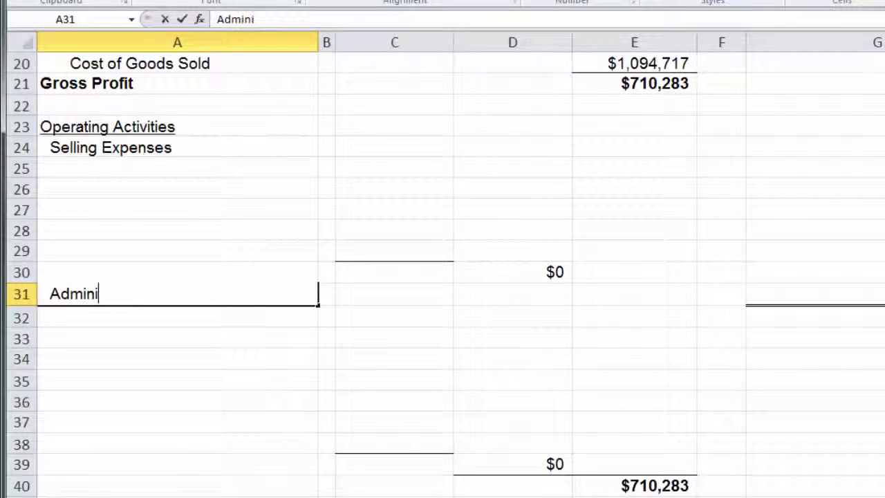
pyautogui.write('strative Expenses')
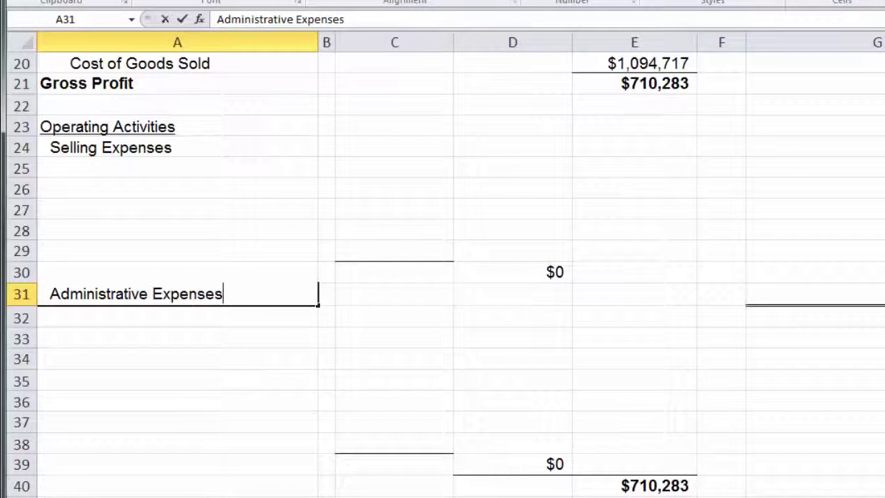
pyautogui.press('Return')
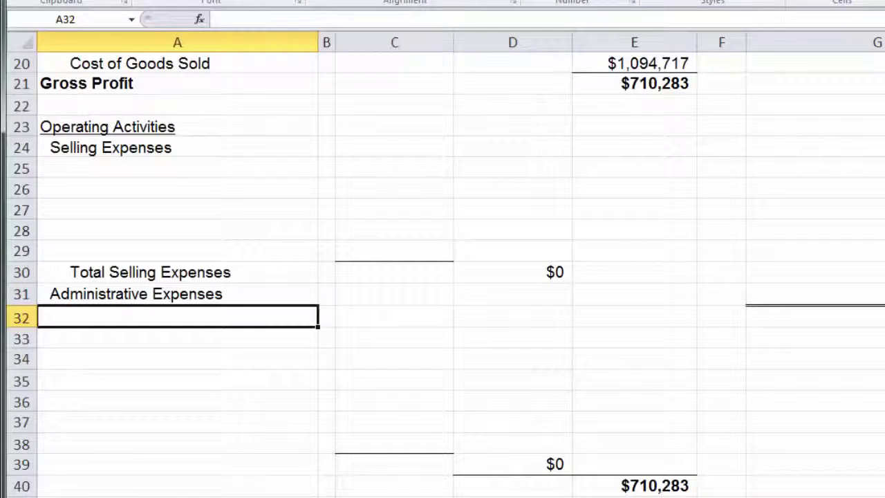
# - Enter the label Total Administrative Expenses in cell A39 to close the administrative expenses section
pyautogui.press('Down')
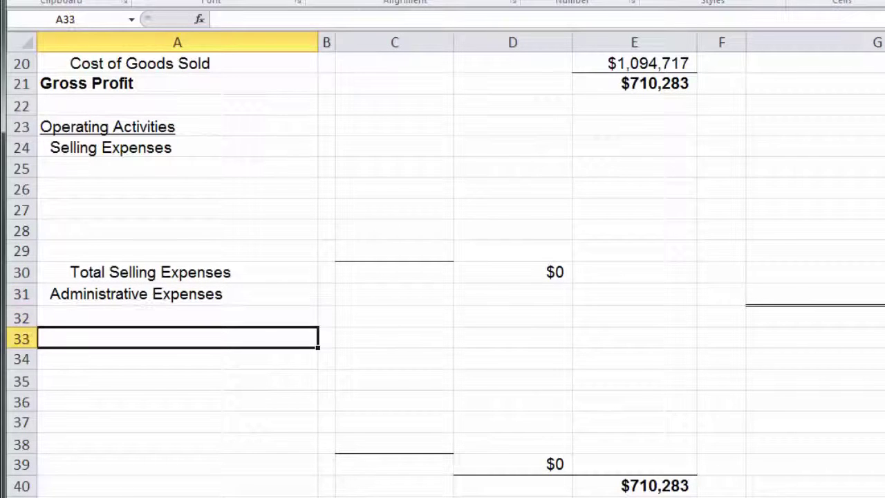
pyautogui.press('Down')
pyautogui.press('Down')
pyautogui.press('Down')
pyautogui.press('Down')
pyautogui.press('Down')
pyautogui.press('Down')
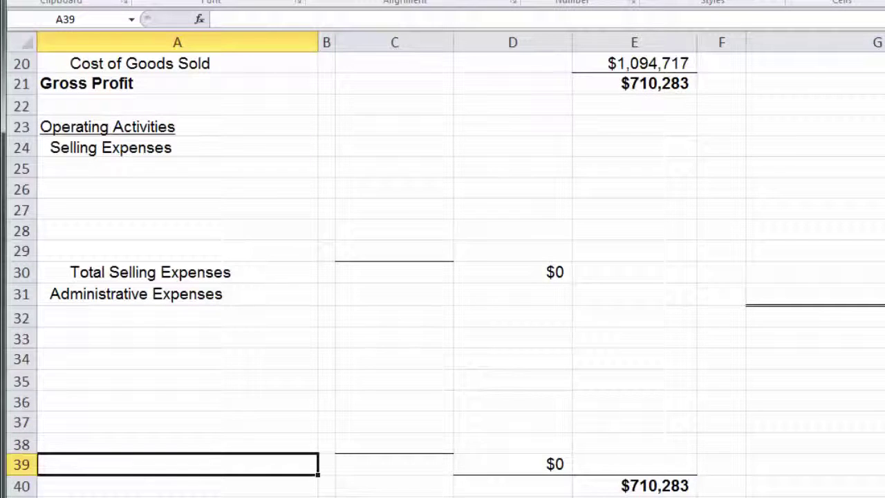
pyautogui.write('Total Administrative Expenses')
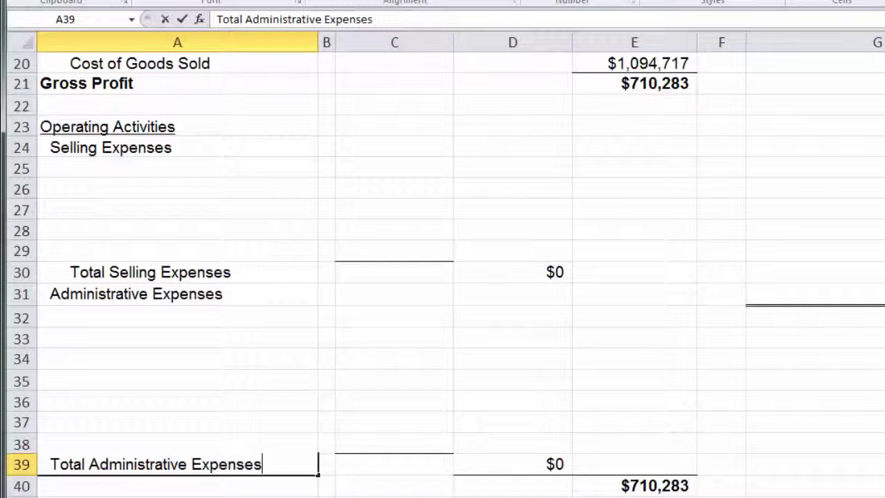
pyautogui.press('Return')
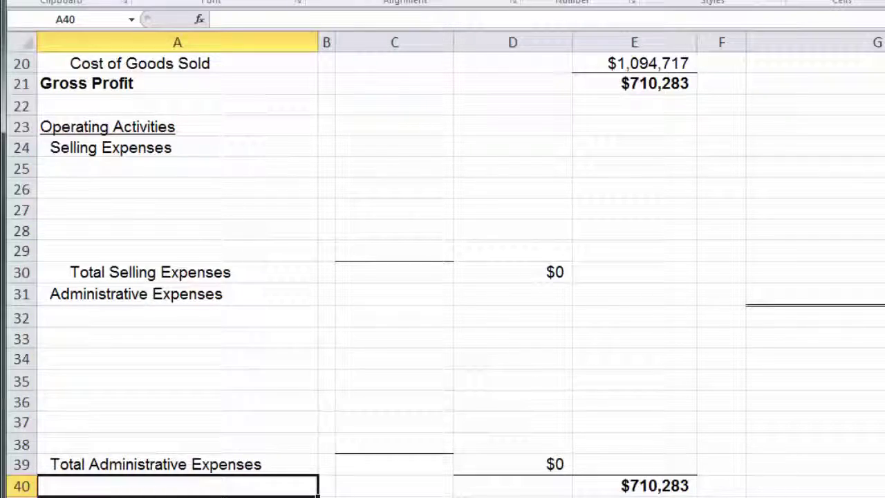
# - Highlight Advertising Expense and its Year 2 amount (A10:B10) in green on the Raw Data sheet
pyautogui.hotkey('ctrl', 'pageup')
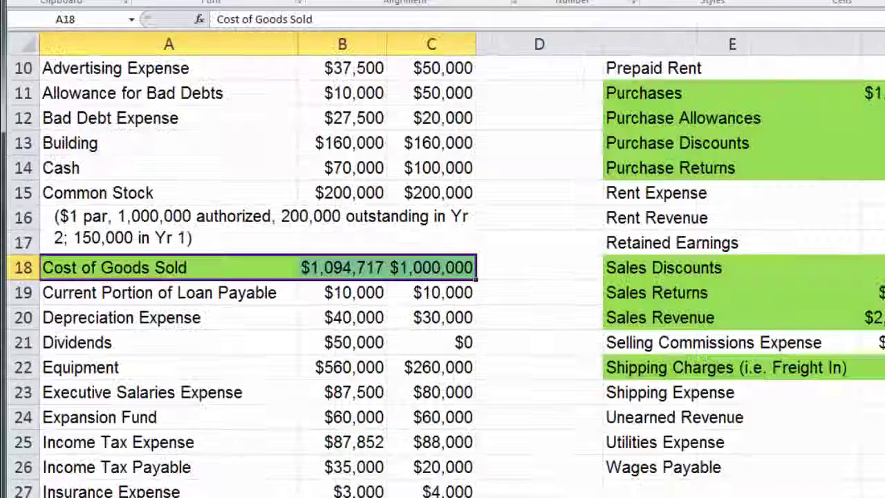
pyautogui.scroll(2, 443, 277)
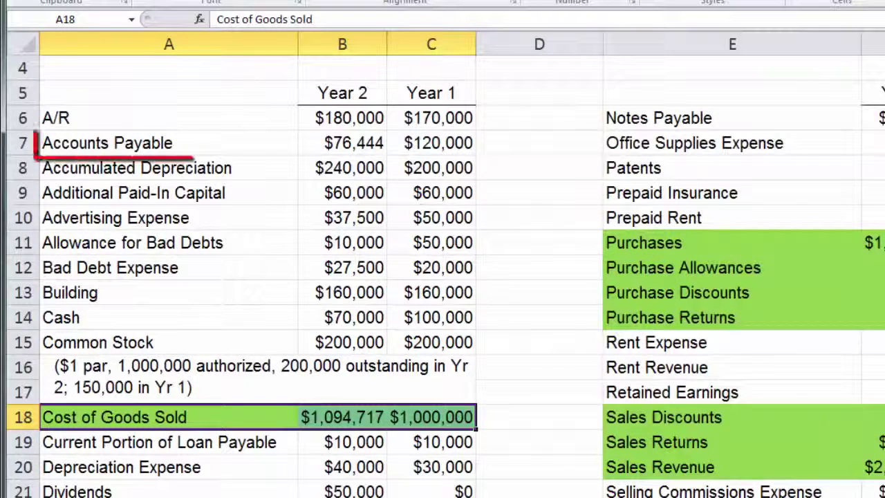
pyautogui.click(168, 167)
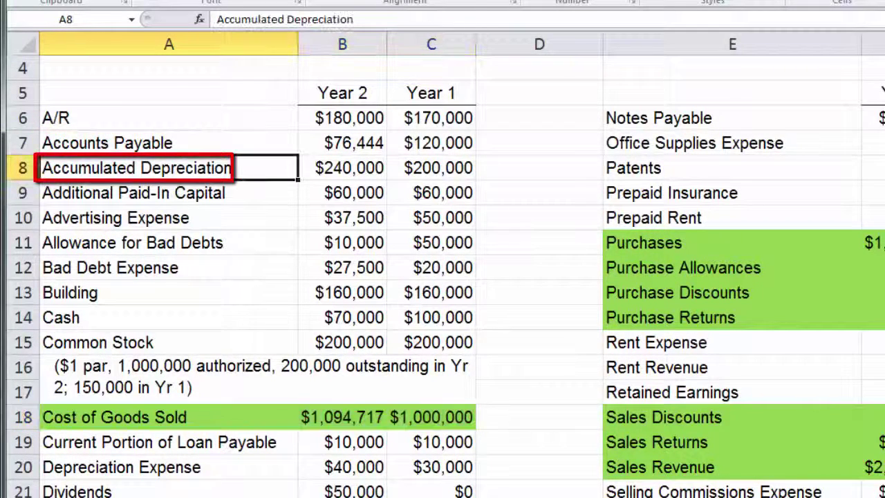
pyautogui.moveTo(168, 217); pyautogui.dragTo(343, 217)
pyautogui.press('F4')
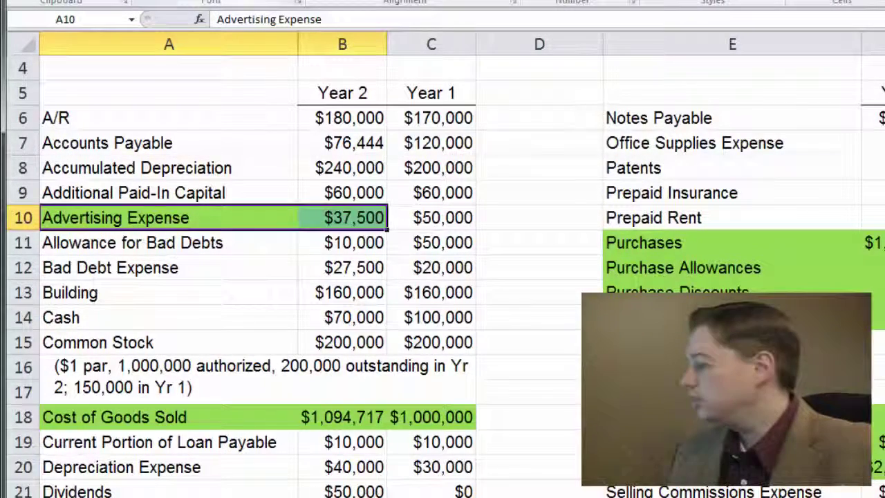
# - On the income statement sheet, enter Advertising Expense in A25 under Selling Expenses, with 37500 in C25
pyautogui.hotkey('ctrl', 'pagedown')
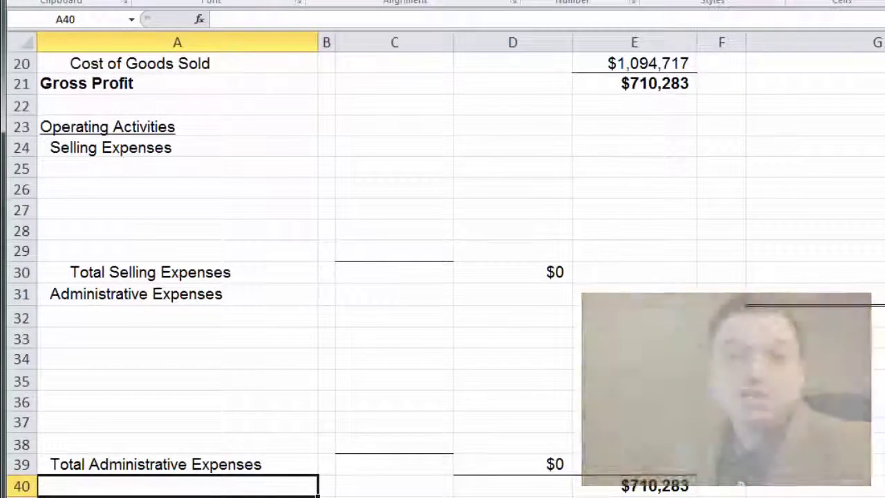
pyautogui.click(177, 167)
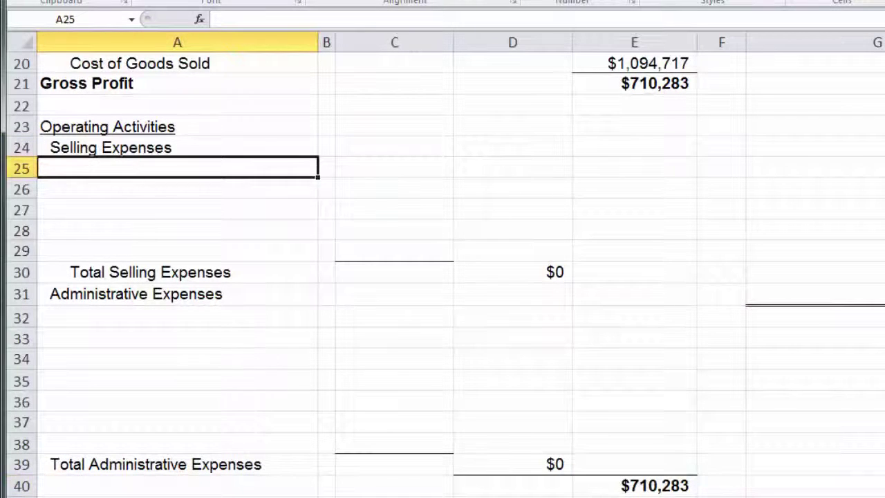
pyautogui.write('Advertising Expense')
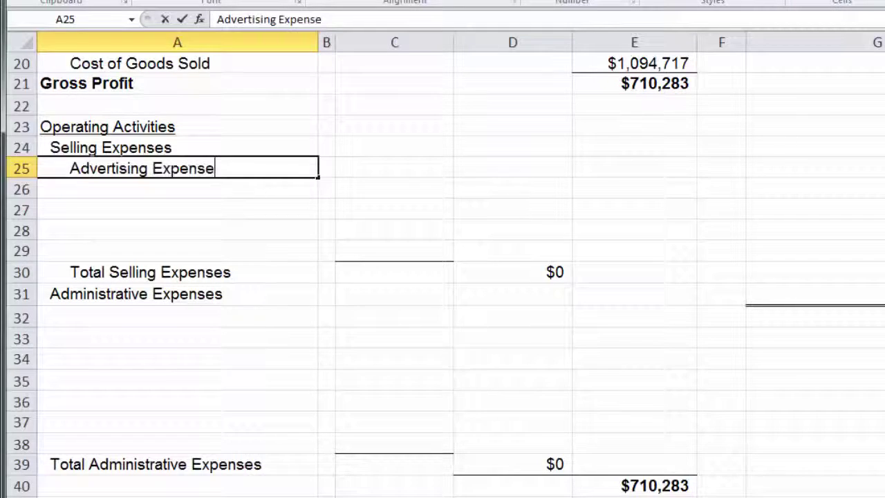
pyautogui.press('Tab')
pyautogui.press('Tab')
pyautogui.write('37500')
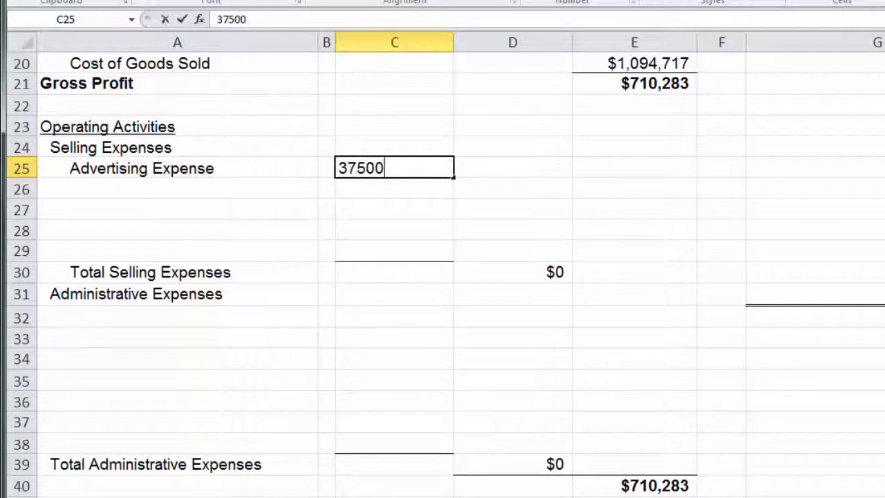
pyautogui.press('Return')
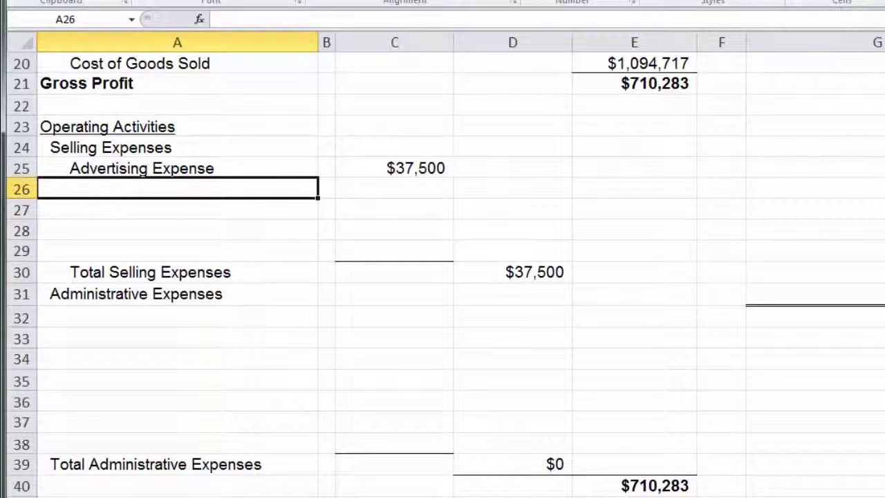
# - Highlight Bad Debt Expense and its Year 2 amount (A12:B12) in green on the Raw Data sheet
pyautogui.hotkey('ctrl', 'pageup')
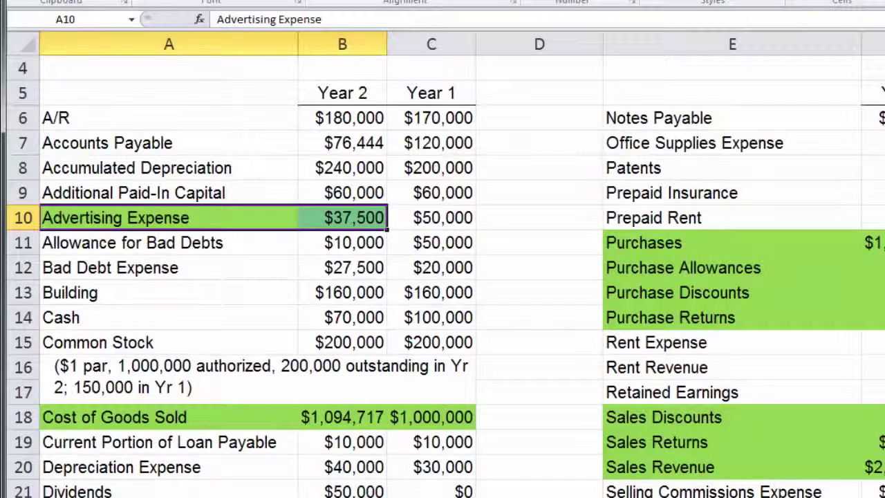
pyautogui.click(168, 242)
pyautogui.moveTo(168, 267); pyautogui.dragTo(342, 267)
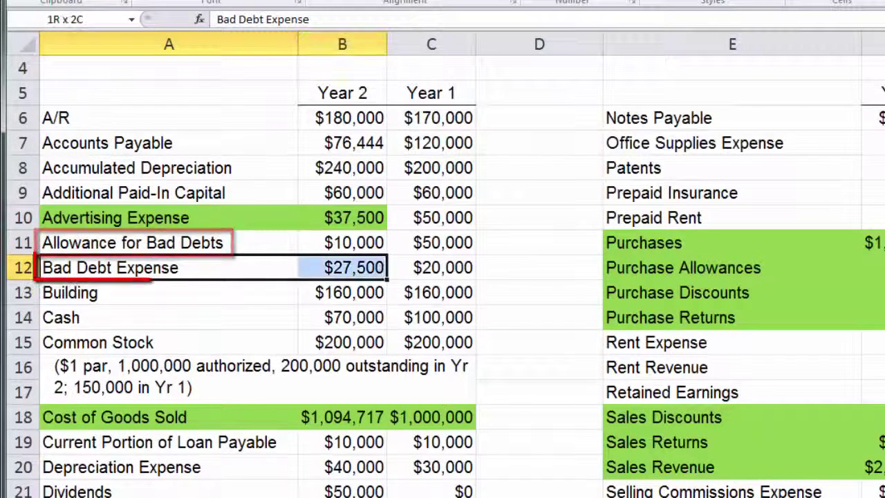
pyautogui.press('F4')
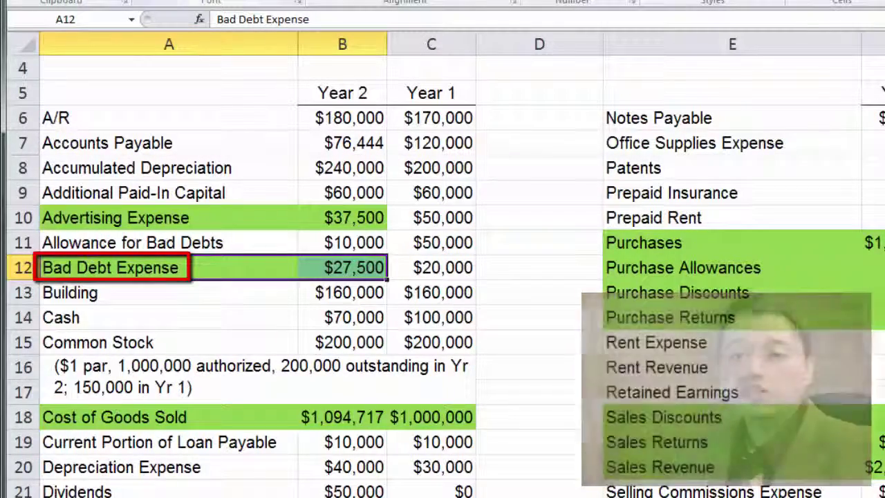
# - On the income statement sheet, enter Bad Debt Expense in A26 under Selling Expenses, with 9750 in C26
pyautogui.hotkey('ctrl', 'pagedown')
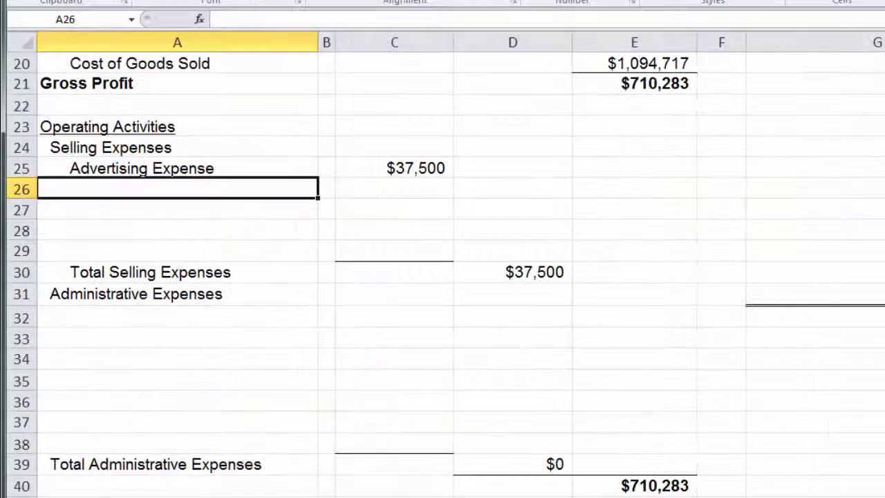
pyautogui.write('Bad Dep')
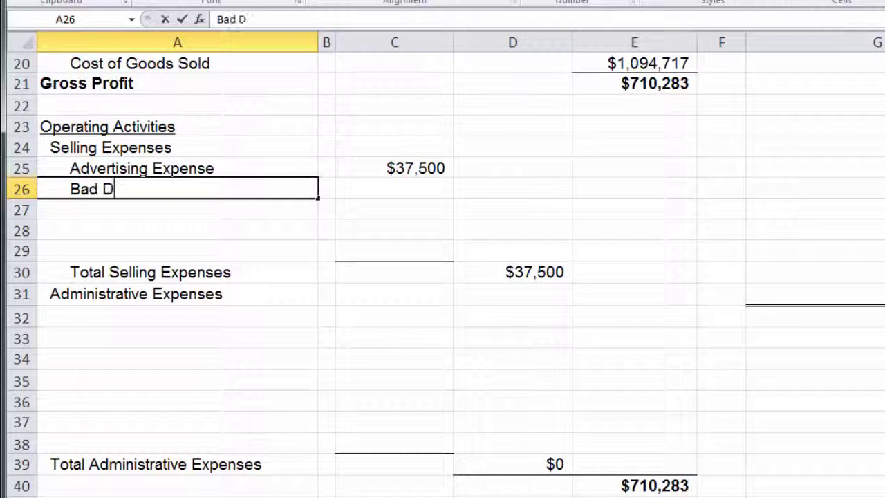
pyautogui.press('BackSpace')
pyautogui.write('bt Expense')
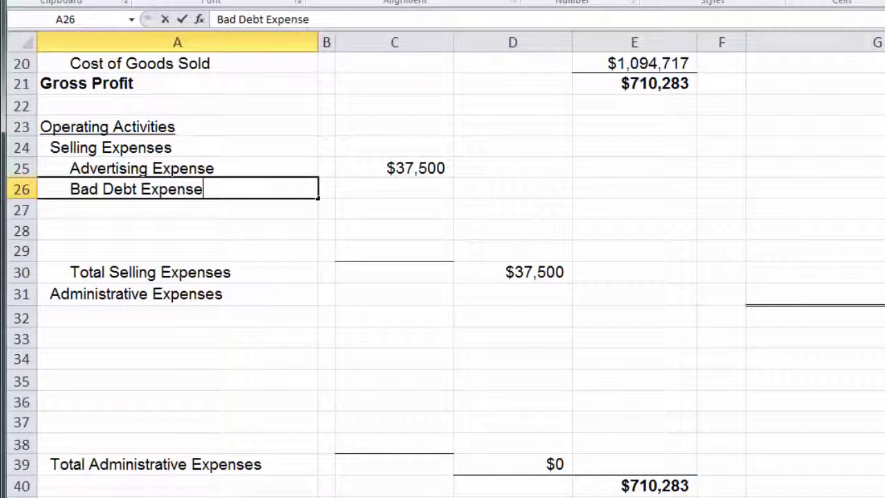
pyautogui.press('Tab')
pyautogui.press('Tab')
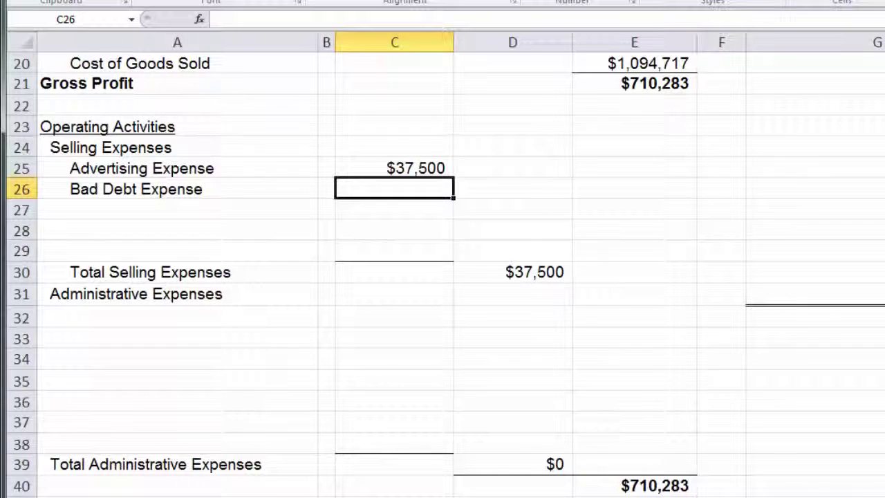
pyautogui.write('9750')
pyautogui.press('Return')
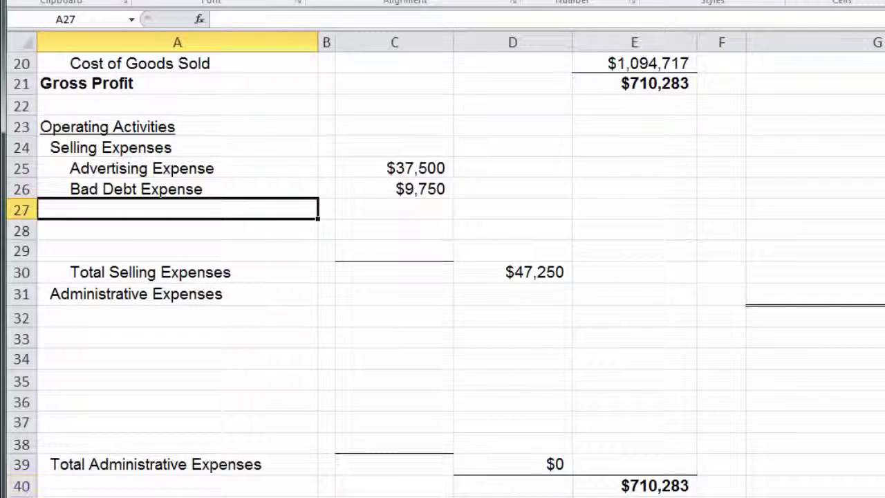
# - Highlight Depreciation Expense and its Year 2 amount (A20:B20) in green on the Raw Data sheet
pyautogui.hotkey('ctrl', 'pageup')
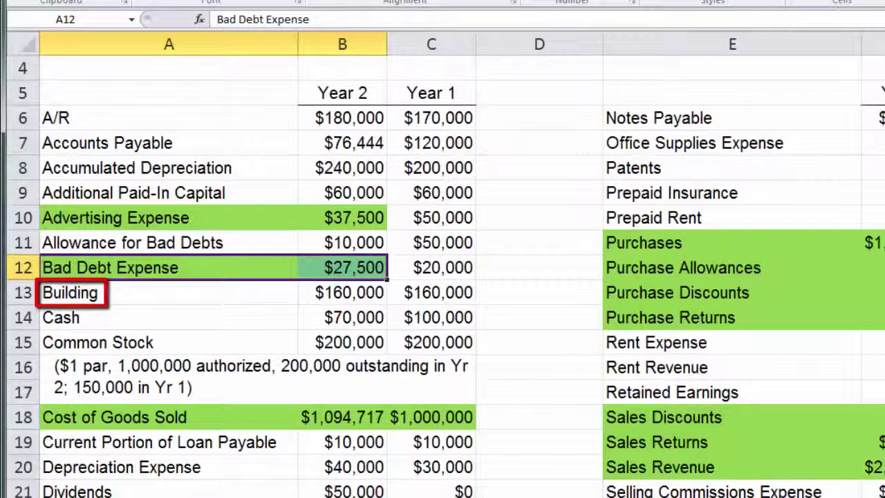
pyautogui.moveTo(168, 466); pyautogui.dragTo(342, 466)
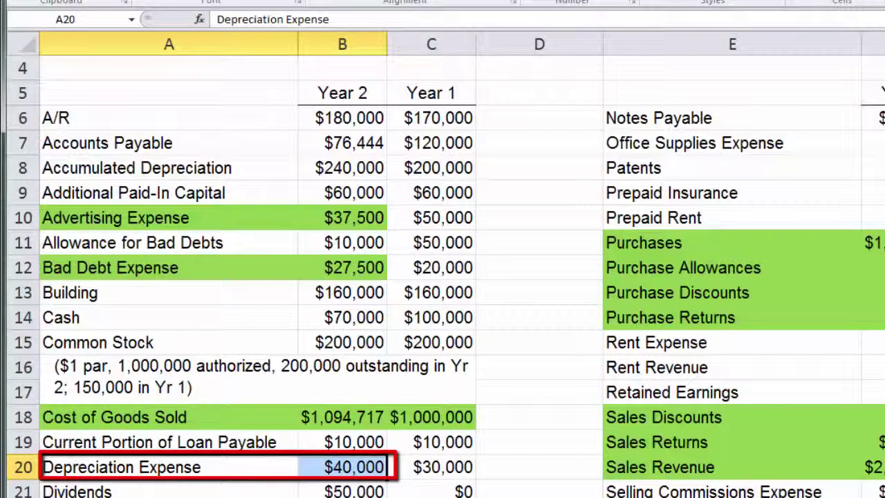
pyautogui.press('F4')
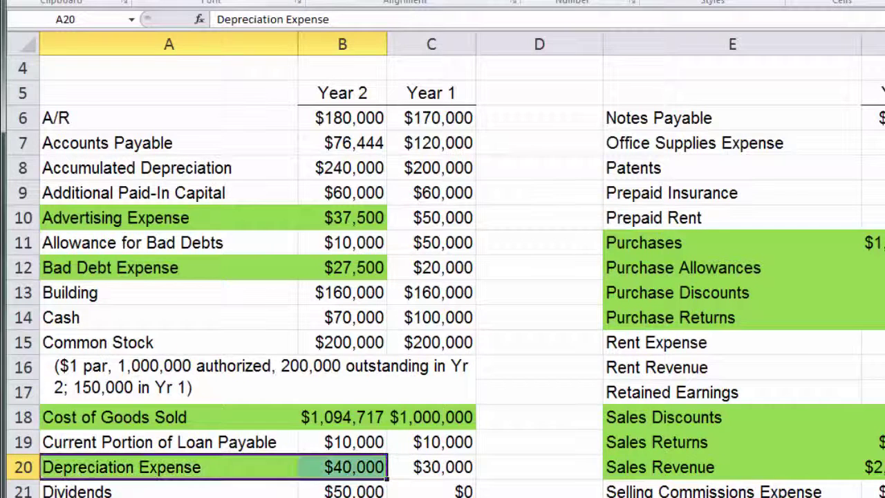
# - On the income statement sheet, enter Depreciation Expense in A32 under Administrative Expenses, with 40000 in C32
pyautogui.hotkey('ctrl', 'pagedown')
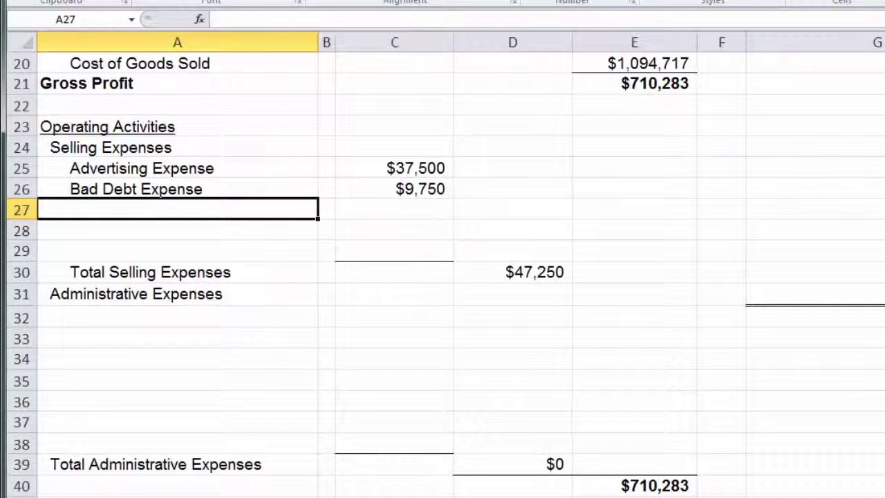
pyautogui.click(177, 317)
pyautogui.write('Depreci')
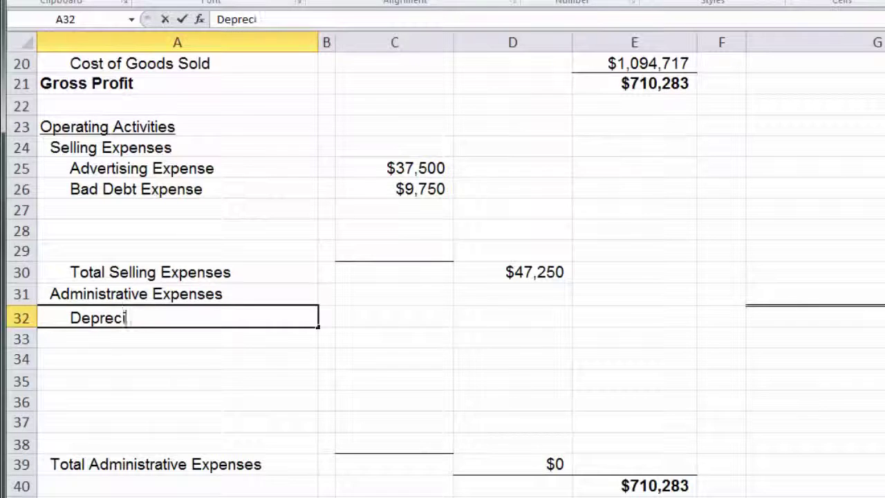
pyautogui.write('ation Expense')
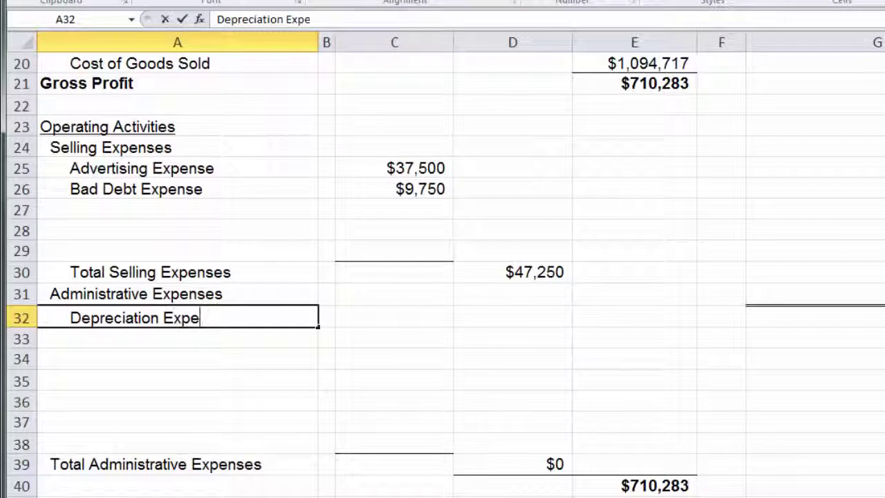
pyautogui.press('Tab')
pyautogui.press('Tab')
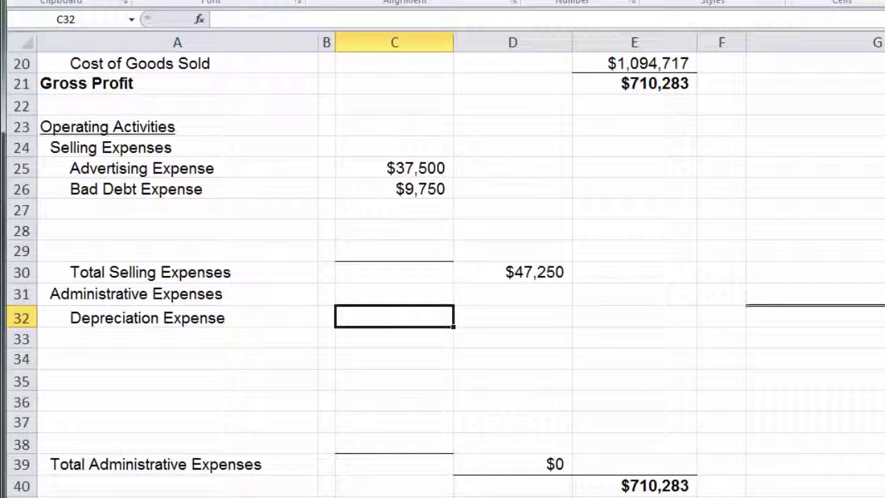
pyautogui.write('40000')
pyautogui.press('Return')
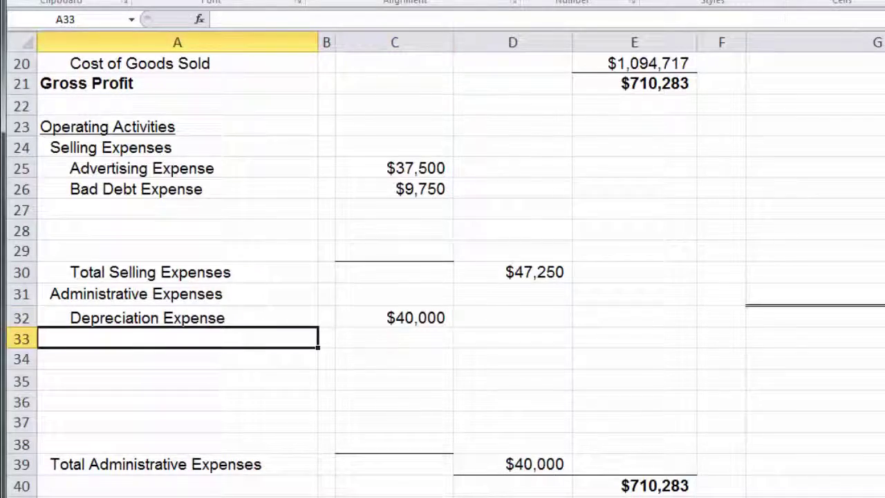
# - Highlight Executive Salaries Expense and its Year 2 amount (A23:B23) in green on the Raw Data sheet
pyautogui.hotkey('ctrl', 'pageup')
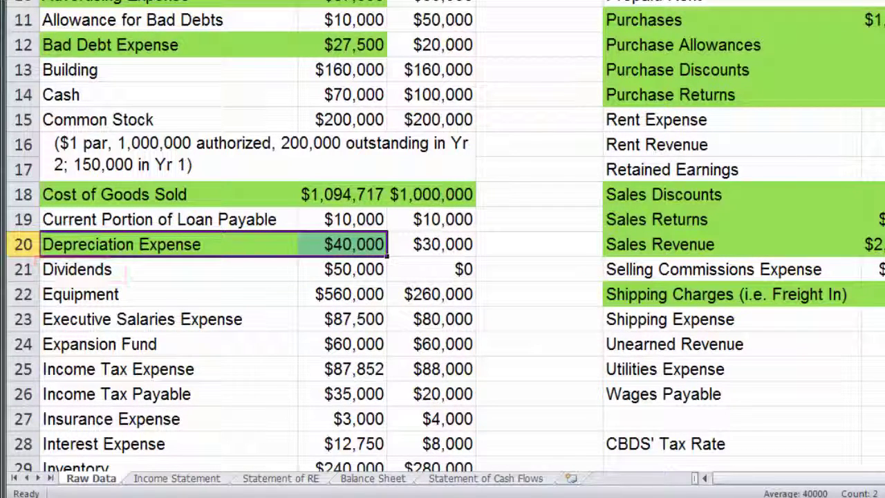
pyautogui.click(168, 319)
pyautogui.hotkey('shift', 'Right')
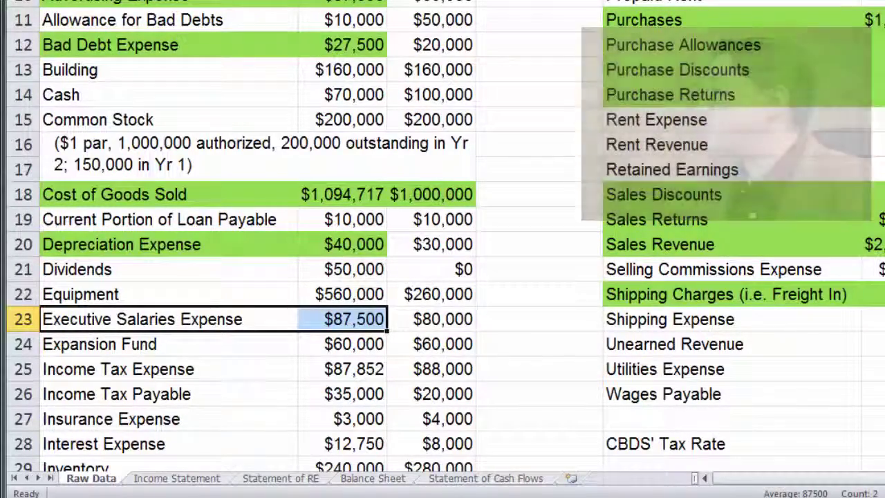
pyautogui.press('F4')
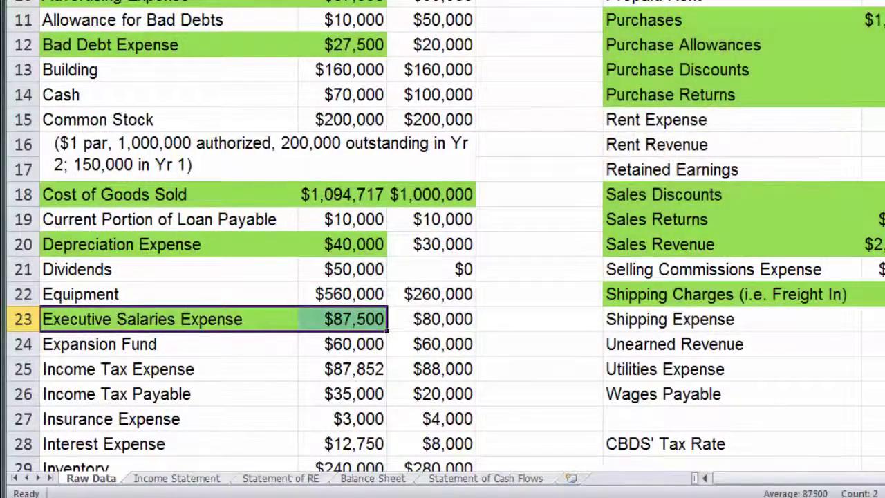
# - On the income statement sheet, enter Executive Salaries Expense in A33 under Administrative Expenses, with 87500 in C33
pyautogui.hotkey('ctrl', 'pagedown')
pyautogui.write('Executive Sal')
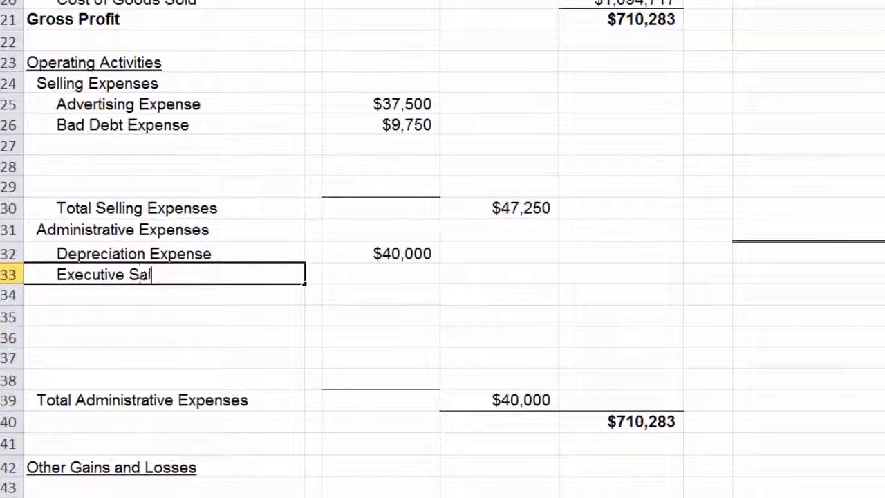
pyautogui.write('aries Expense')
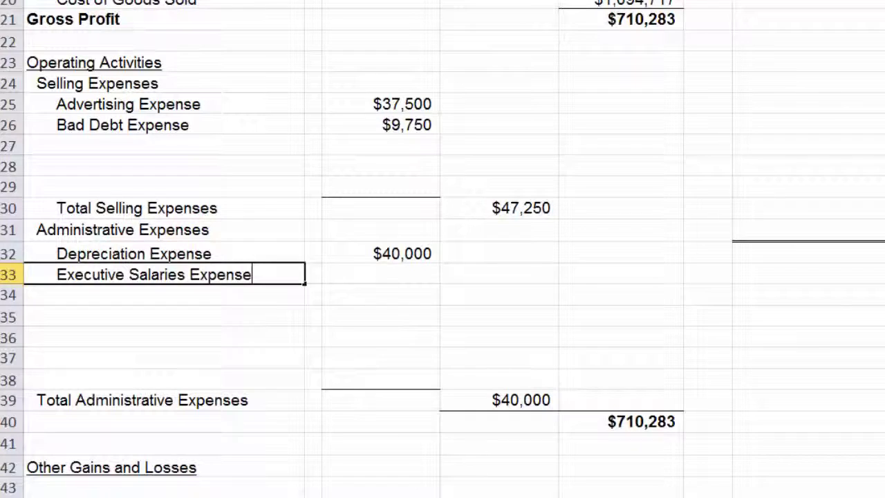
pyautogui.press('Tab')
pyautogui.write('87500')
pyautogui.press('Return')
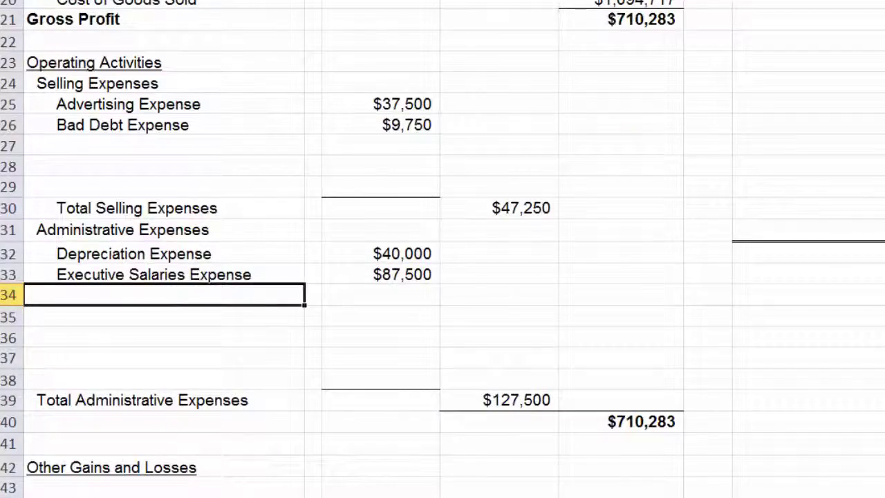
# - Highlight Insurance Expense and its Year 2 amount (A27:B27) in green on the Raw Data sheet
pyautogui.hotkey('ctrl', 'pageup')
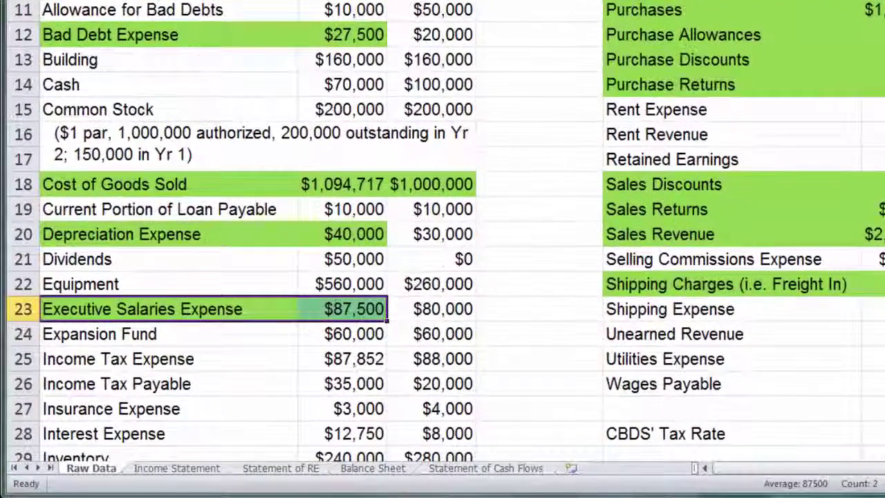
pyautogui.scroll(-1, 442, 235)
pyautogui.click(168, 283)
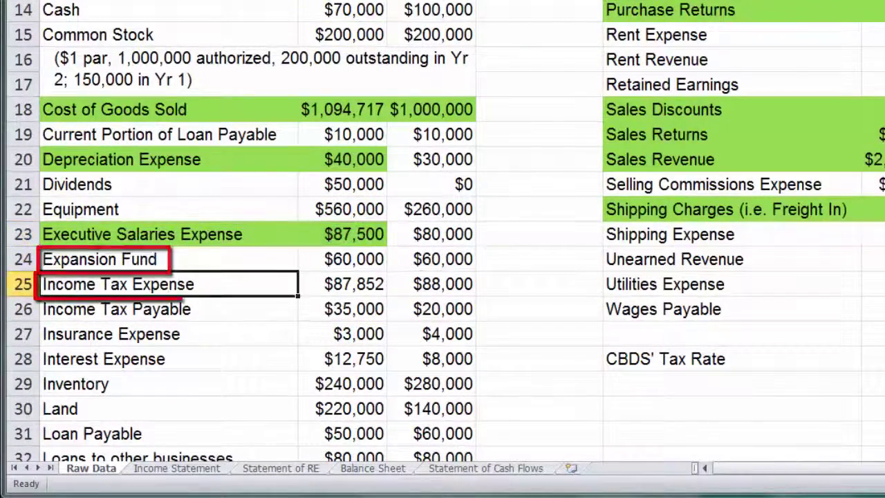
pyautogui.hotkey('shift', 'Right')
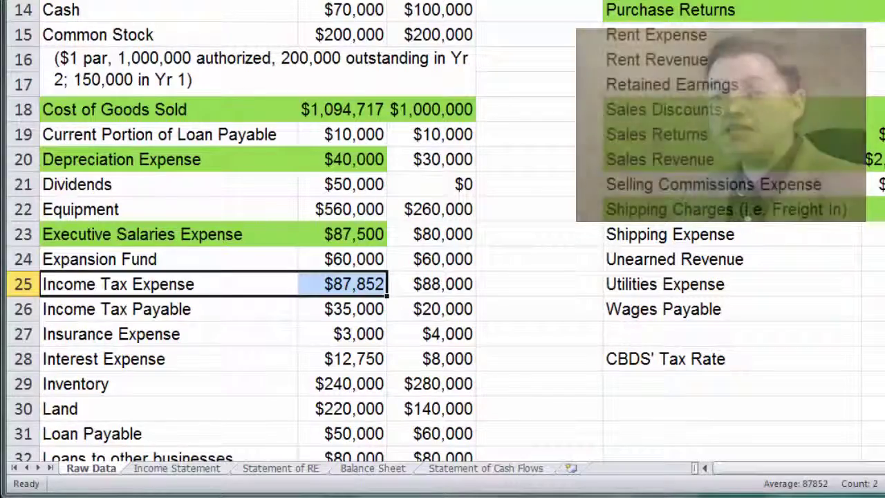
pyautogui.scroll(-1, 442, 249)
pyautogui.moveTo(137, 259)
pyautogui.mouseDown()
pyautogui.moveTo(137, 277)
pyautogui.moveTo(343, 259)
pyautogui.mouseUp()
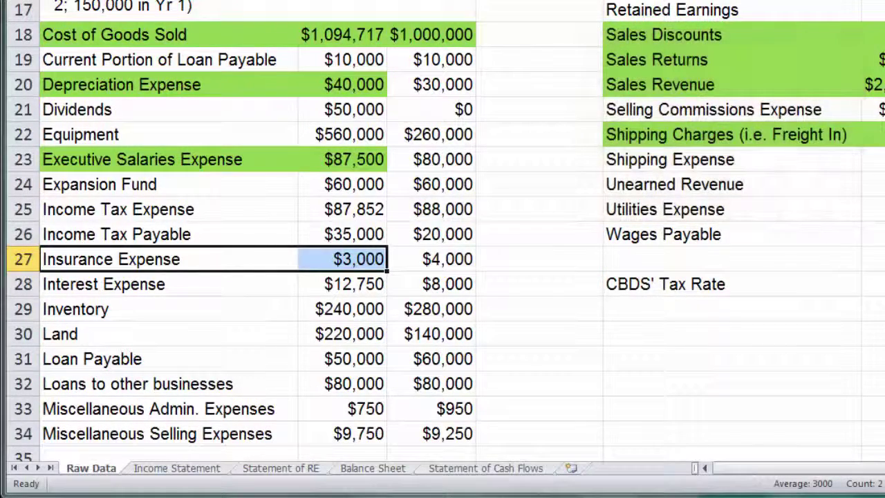
pyautogui.press('F4')
# - On the income statement sheet, enter Insurance Expense in A34 under Administrative Expenses, with 3000 in C34
pyautogui.hotkey('ctrl', 'pagedown')
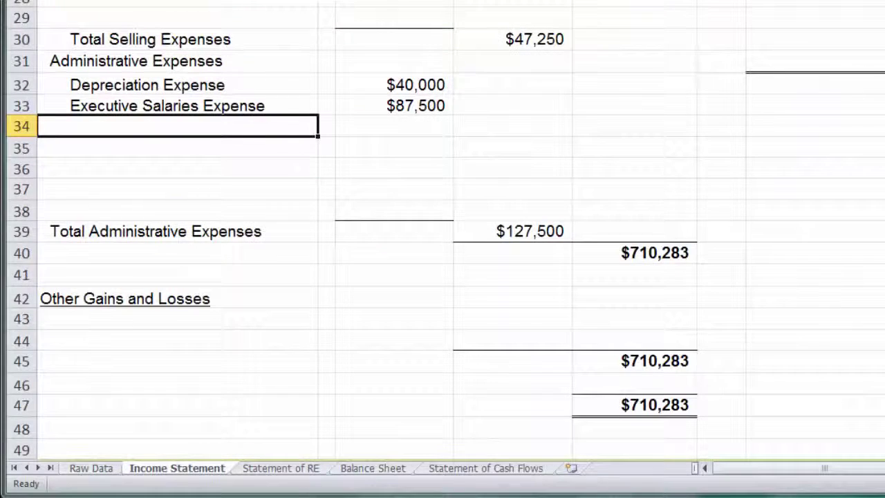
pyautogui.write('Insura')
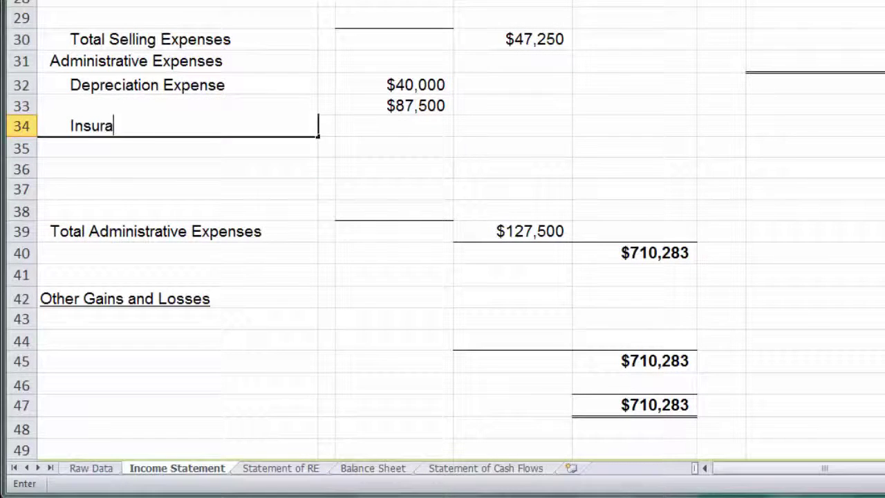
pyautogui.write('nce Expense')
pyautogui.press('Tab')
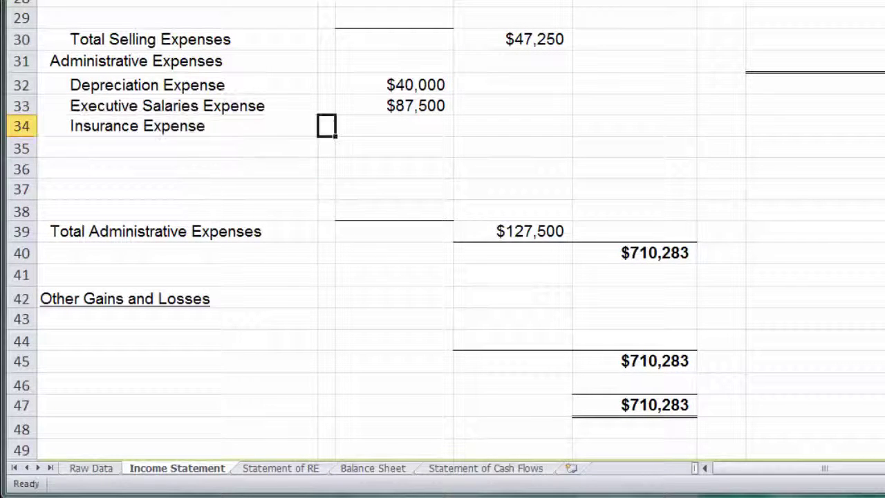
pyautogui.write('3')
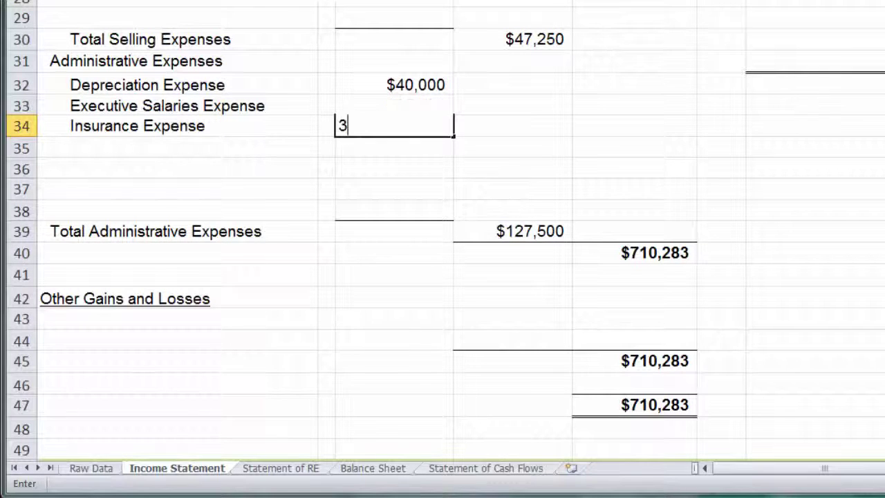
pyautogui.write(',0000')
pyautogui.press('Return')
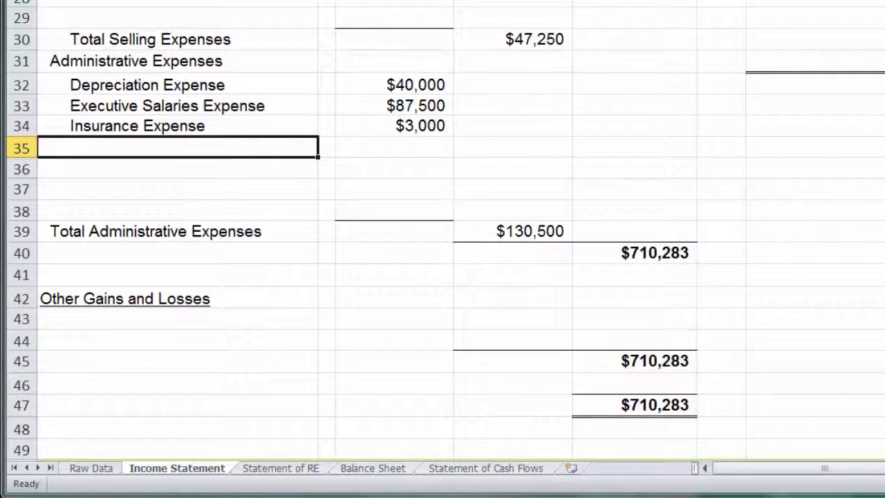
# - Highlight Miscellaneous Admin. Expenses and Miscellaneous Selling Expenses with their Year 2 amounts (A33:B34) in green on the Raw Data sheet
pyautogui.hotkey('ctrl', 'pageup')
pyautogui.click(168, 283)
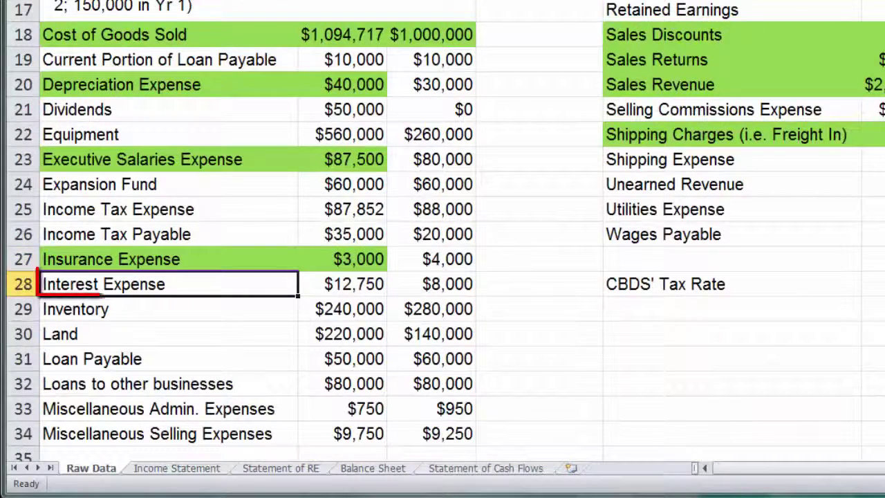
pyautogui.hotkey('shift', 'Right')
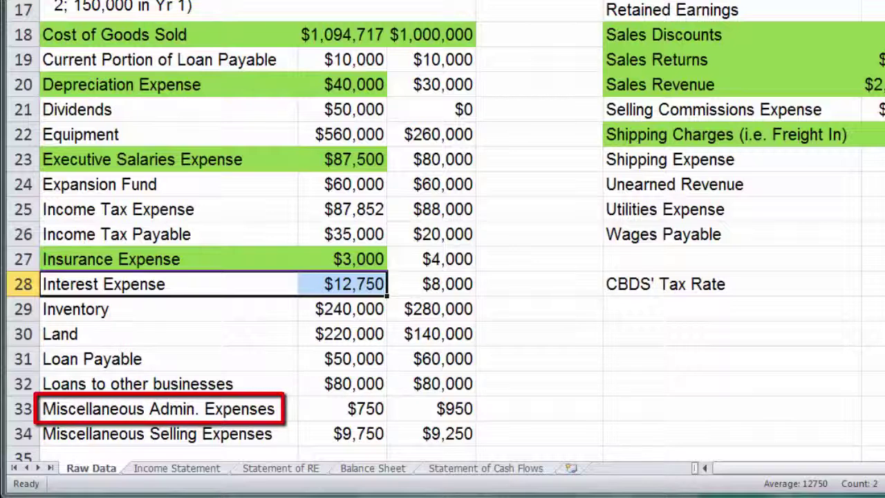
pyautogui.moveTo(168, 408); pyautogui.dragTo(342, 409)
pyautogui.hotkey('shift', 'Down')
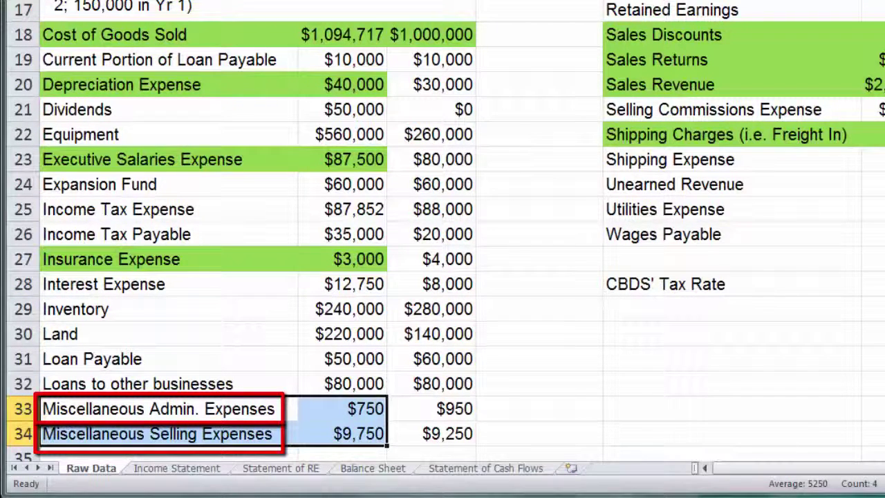
pyautogui.press('F4')
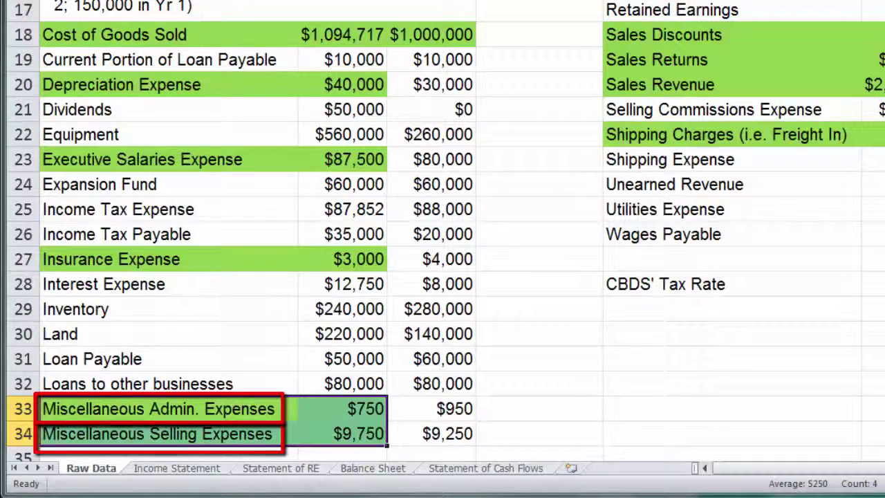
# - On the income statement sheet, enter Miscellaneous Administrative Expenses in A35 under Administrative Expenses, with 750 in C35
pyautogui.hotkey('ctrl', 'pagedown')
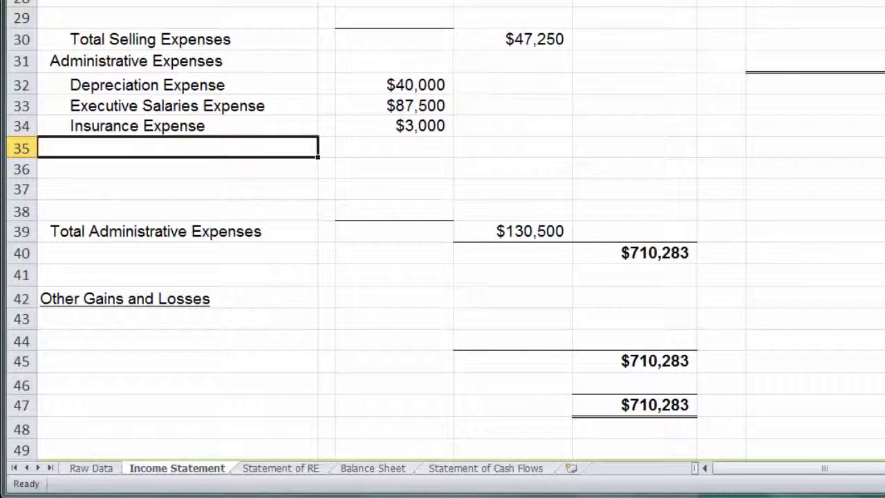
pyautogui.write('Miscellan')
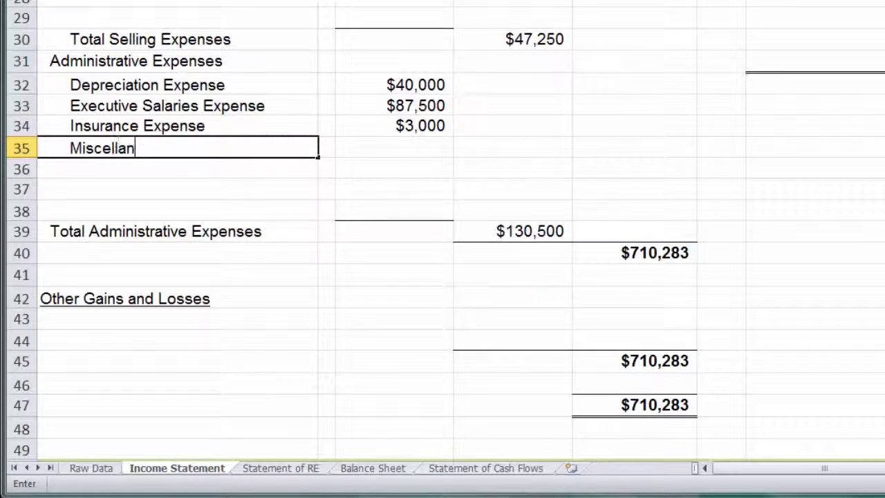
pyautogui.write('eous Se')
pyautogui.press('BackSpace')
pyautogui.write('Administrative Expenses')
pyautogui.press('Tab')
pyautogui.write('750')
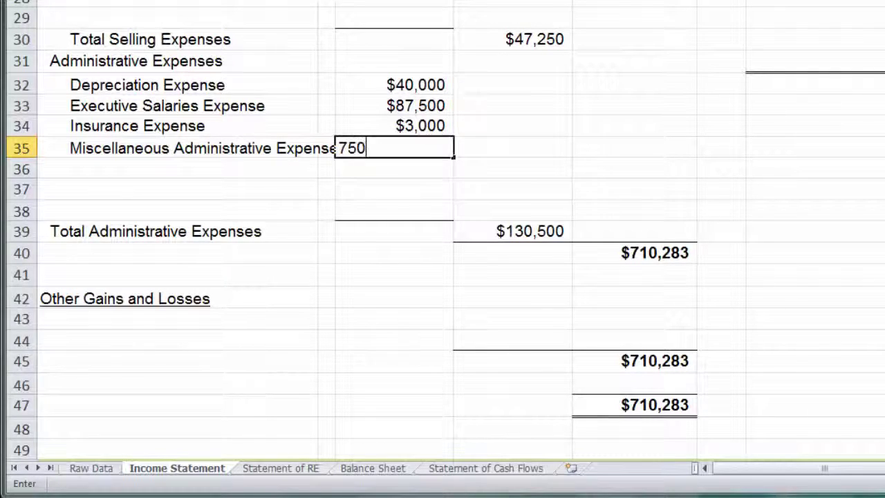
pyautogui.press('Return')
# - Enter Miscellaneous Selling Expense in A27 under Selling Expenses, with 9750 in C27
pyautogui.scroll(2, 335, 148)
pyautogui.scroll(1, 443, 248)
pyautogui.click(173, 88)
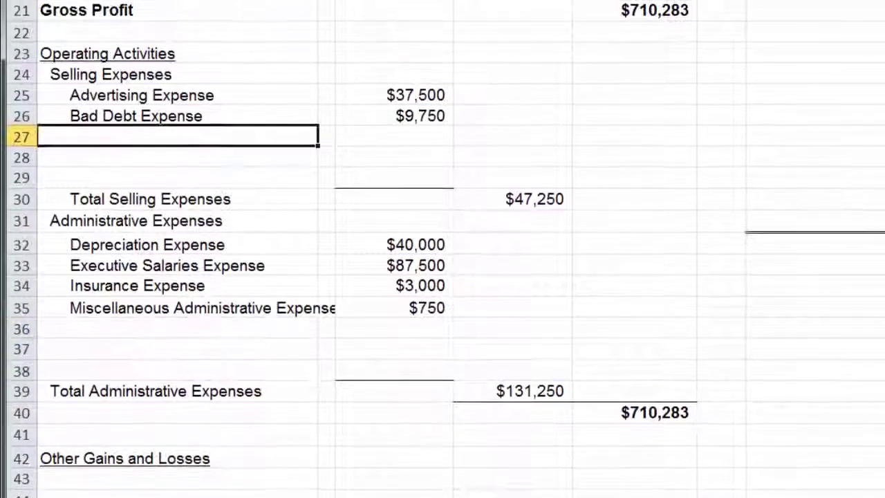
pyautogui.write('Miscellaneous Selling Expense')
pyautogui.click(394, 168)
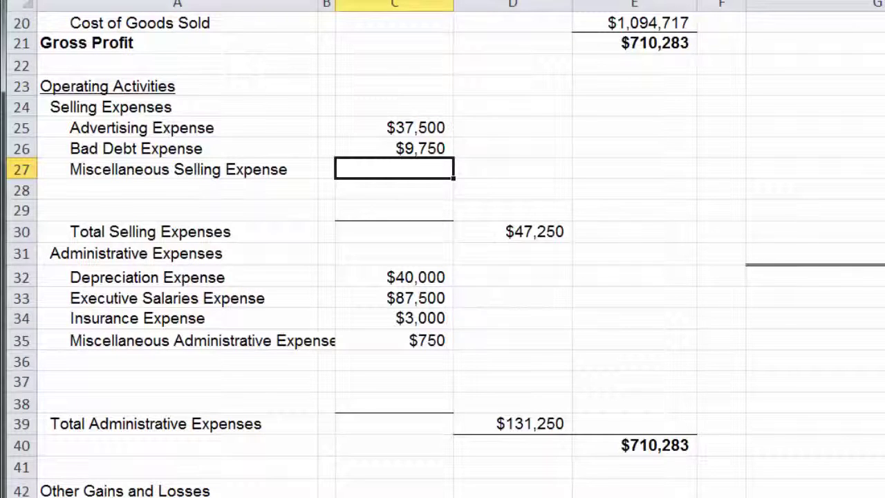
pyautogui.write('9750')
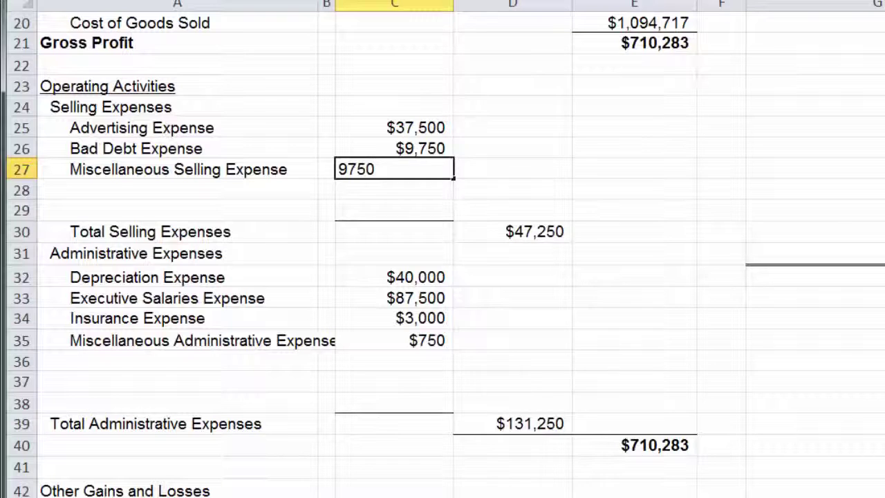
pyautogui.press('Return')
# - Correct the Bad Debt Expense amount in C26 to 27500
pyautogui.press('Up')
pyautogui.press('Up')
pyautogui.press('Right')
pyautogui.press('Right')
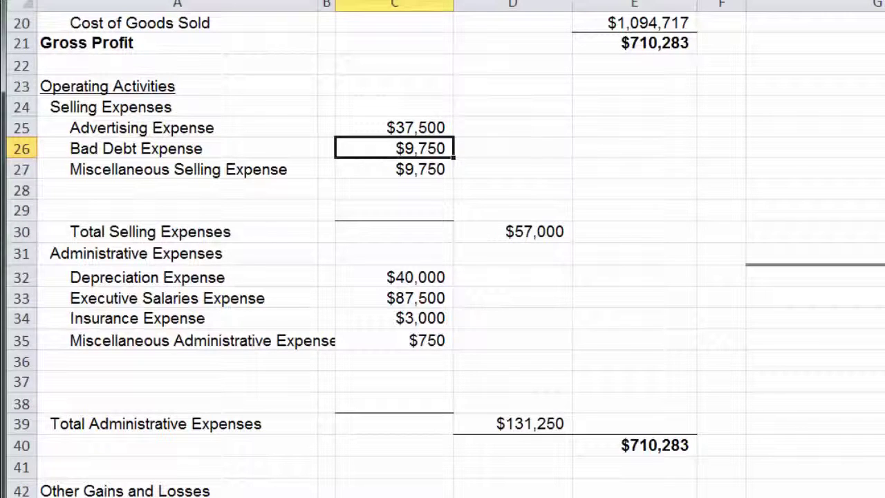
pyautogui.write('27500')
pyautogui.press('Return')
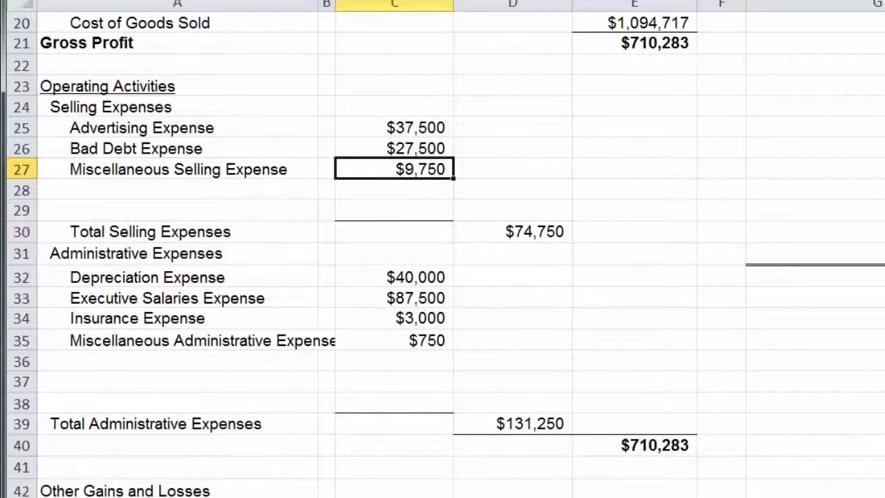
# - Highlight Office Supplies Expense and its Year 2 amount in green on the Raw Data sheet
pyautogui.hotkey('ctrl', 'pageup')
pyautogui.scroll(3, 443, 248)
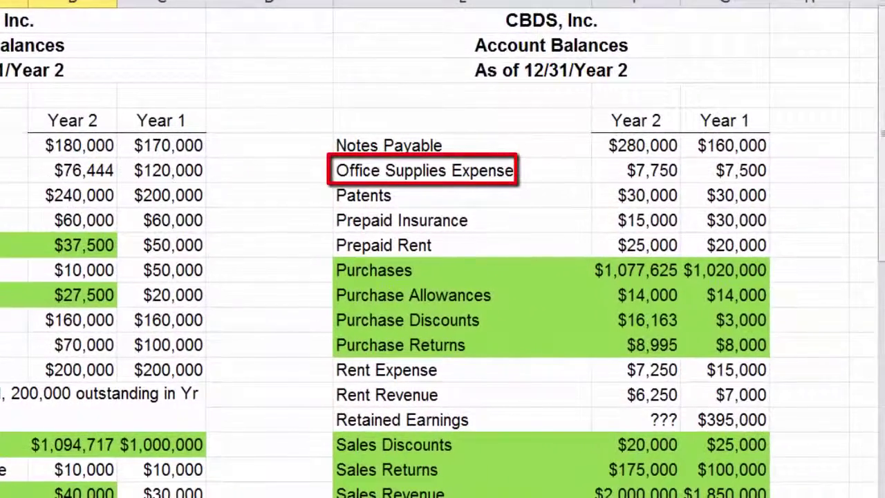
pyautogui.click(462, 170)
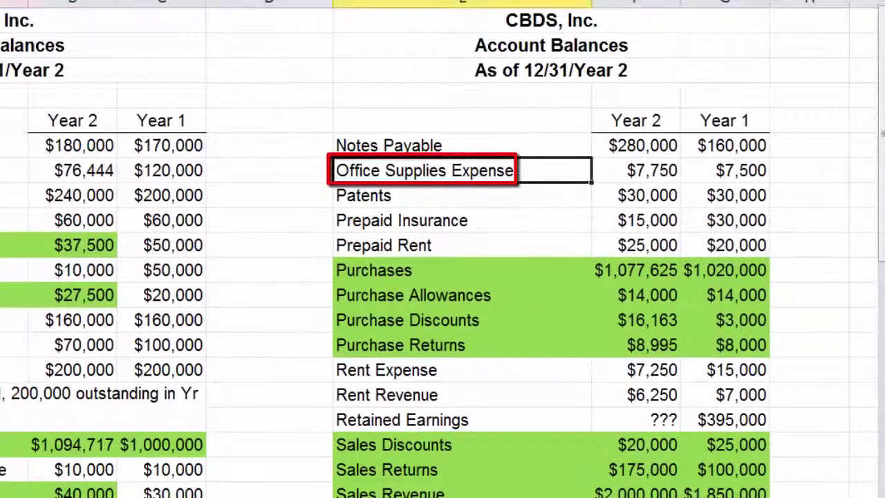
pyautogui.hotkey('shift', 'Right')
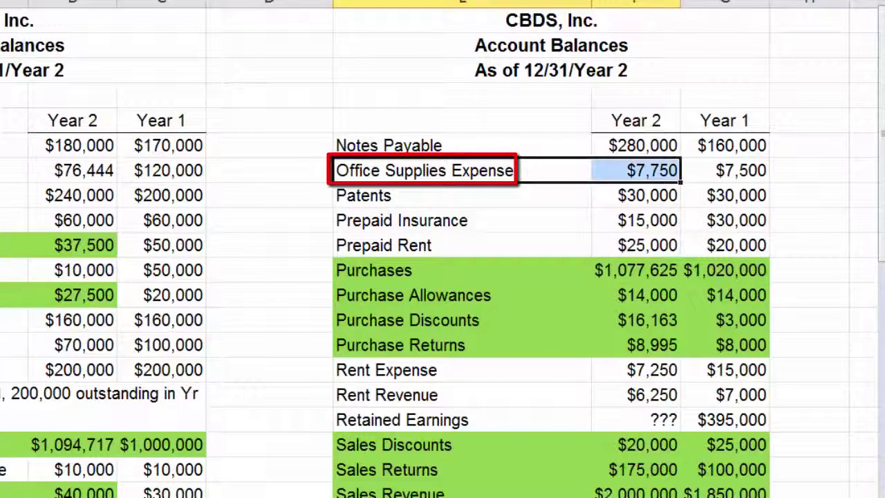
pyautogui.press('F4')
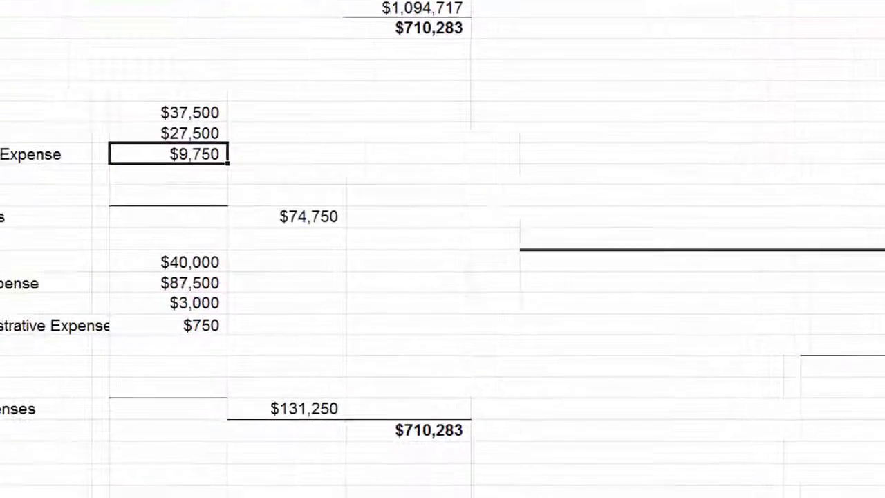
# - On the income statement sheet, enter Office Supplies Expense in A36 under Administrative Expenses, with 7750 in C36
pyautogui.click(129, 310)
pyautogui.write('Office Supplies Expense')
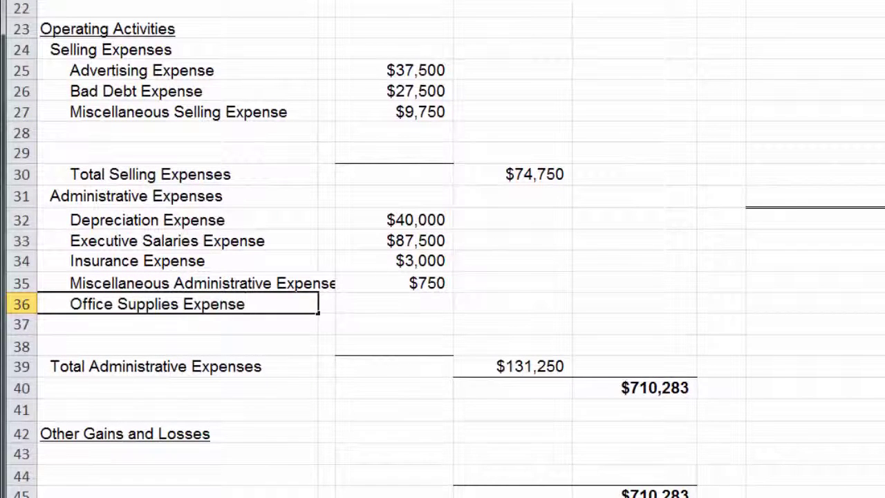
pyautogui.click(394, 303)
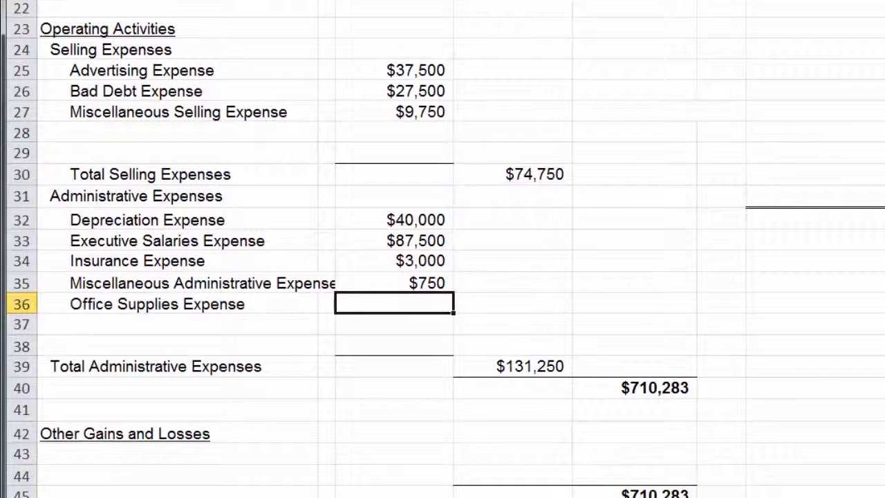
pyautogui.write('7750')
pyautogui.press('Return')
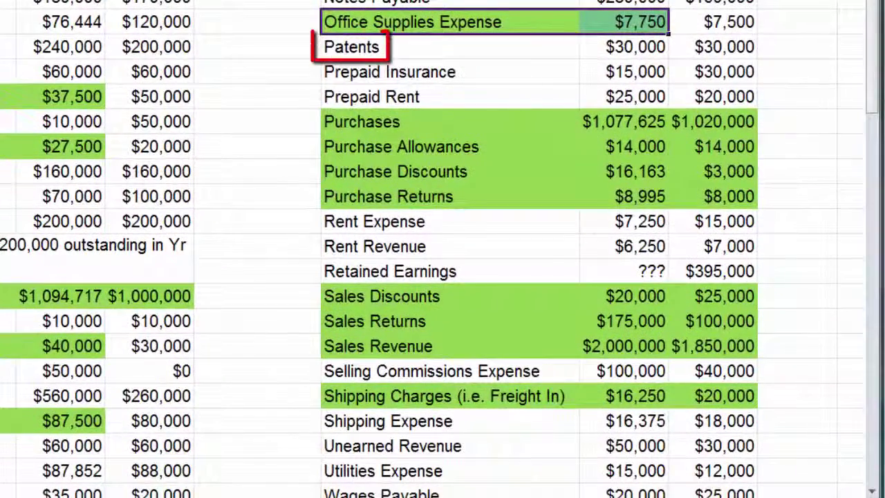
# - Highlight Rent Expense and its Year 2 amount in green on the Raw Data sheet
pyautogui.click(374, 221)
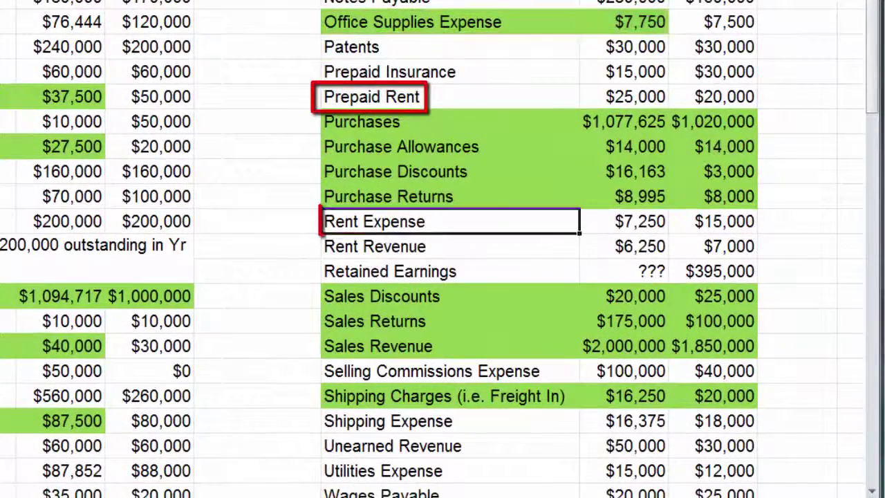
pyautogui.hotkey('shift', 'Right')
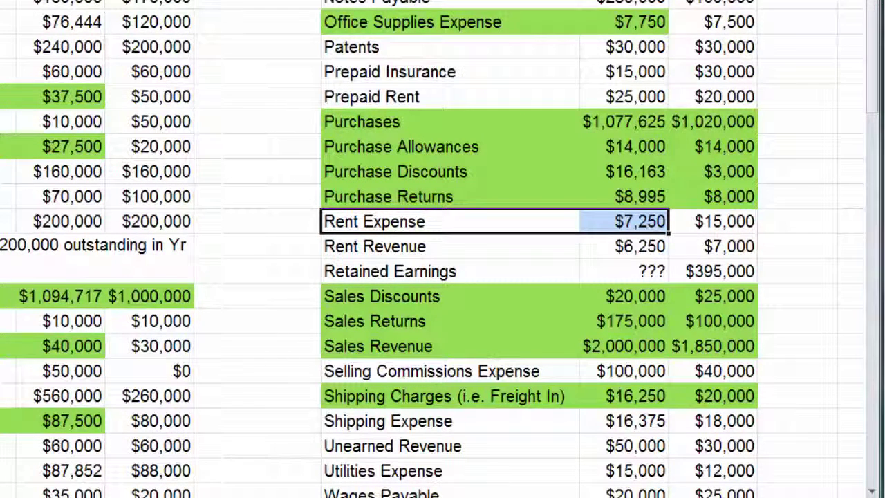
pyautogui.press('F4')
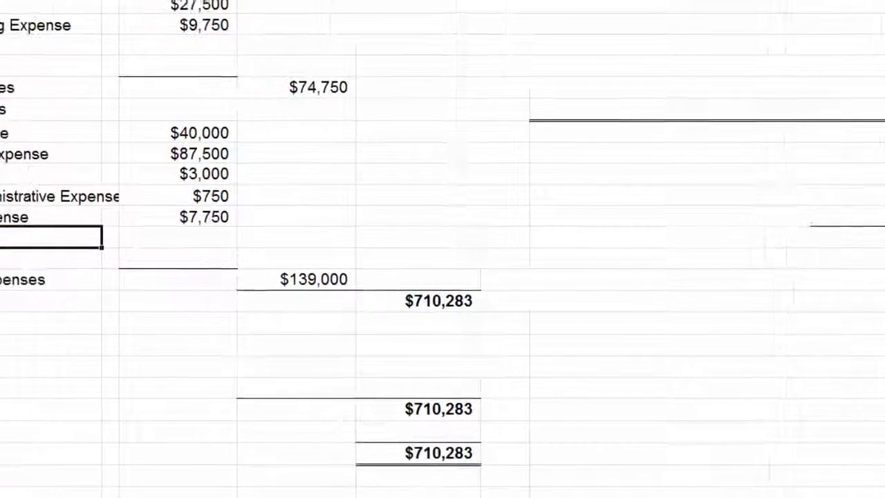
# - Enter Rent Expense in A37 under Administrative Expenses on the income statement, with 7250 in C37
pyautogui.write('Rent Expens')
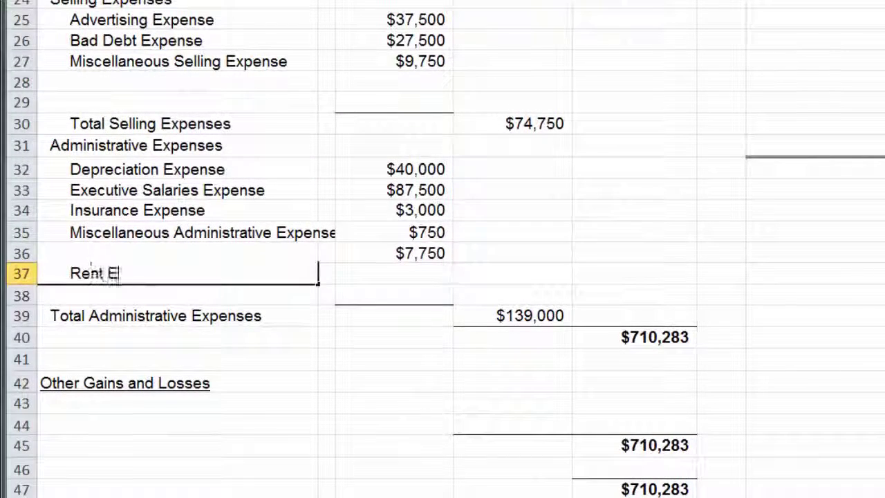
pyautogui.write('e')
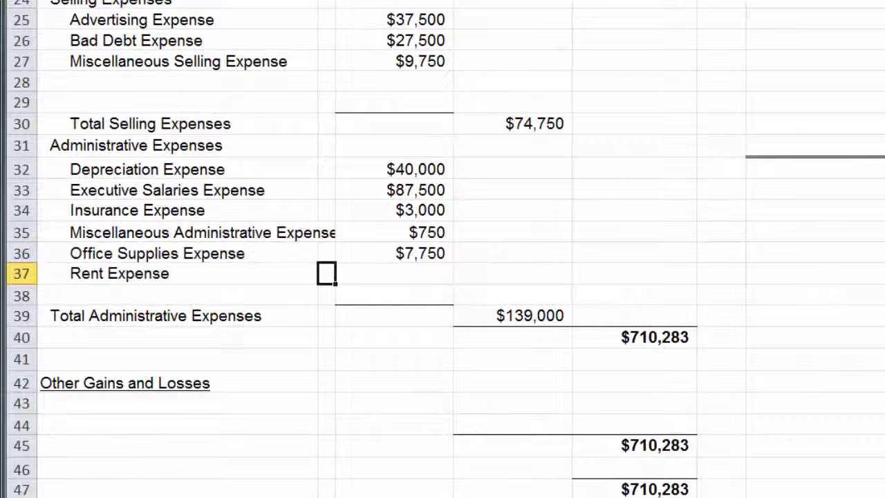
pyautogui.click(394, 273)
pyautogui.write('7250')
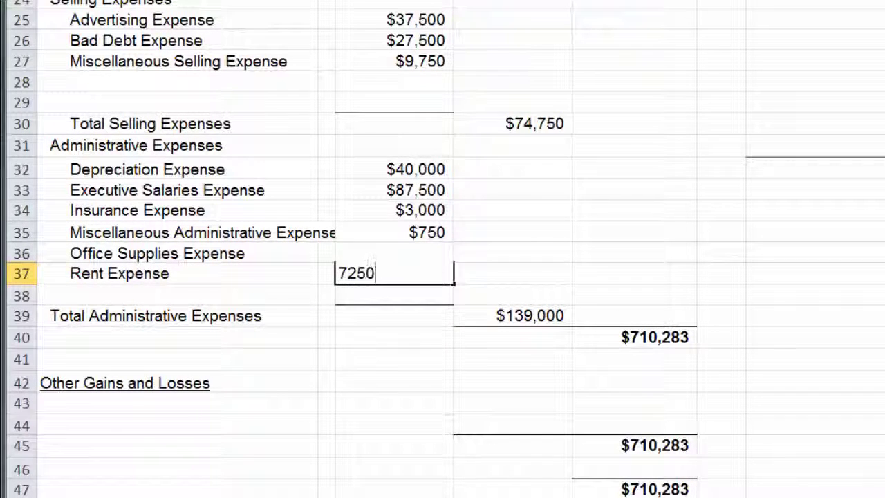
pyautogui.press('Return')
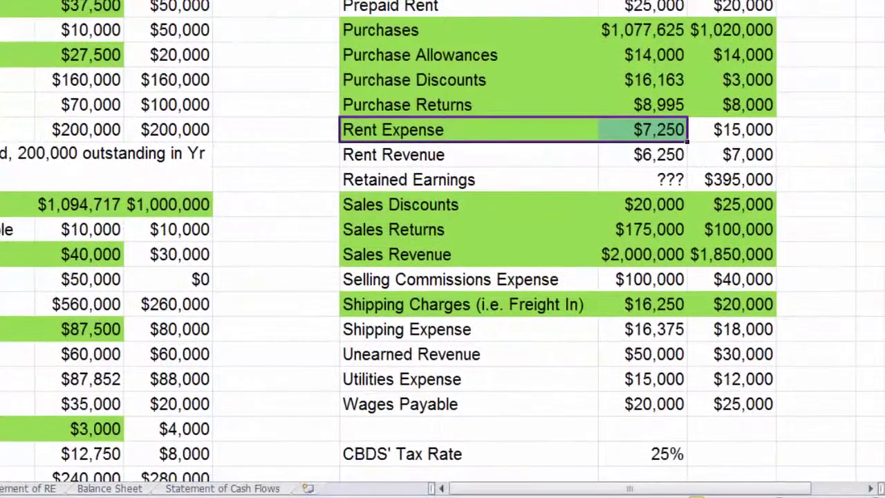
# - Highlight Selling Commissions Expense with its Year 2 amount in green on the Raw Data sheet, and enter it in A28 of the income statement with 100000 in C28
pyautogui.moveTo(467, 279); pyautogui.dragTo(642, 279)
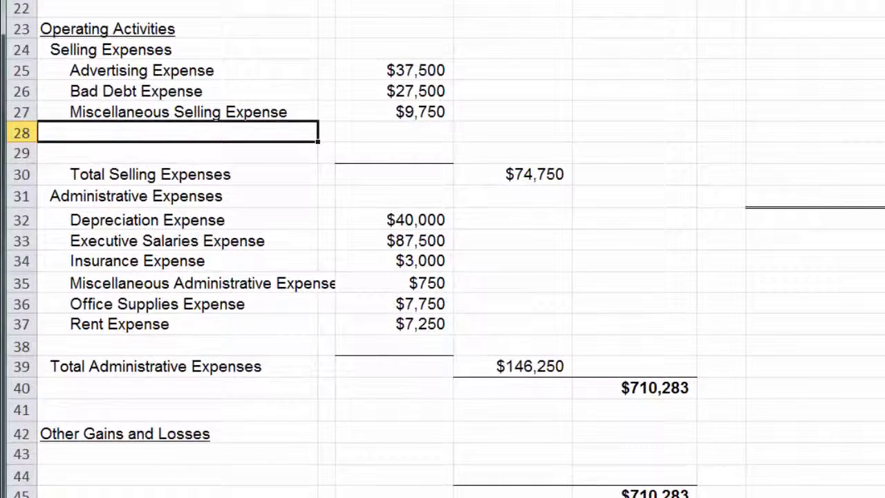
pyautogui.write('Selling Commi')
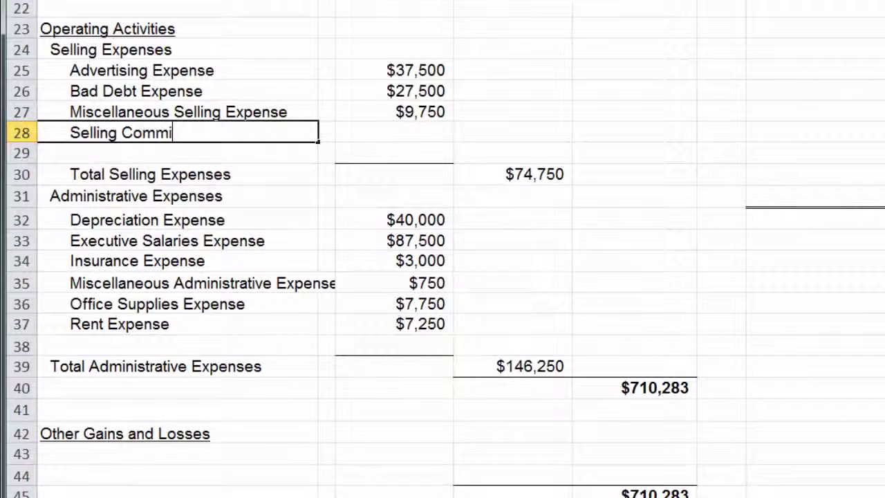
pyautogui.write('ssions Expense')
pyautogui.press('Tab')
pyautogui.press('Tab')
pyautogui.write('100000')
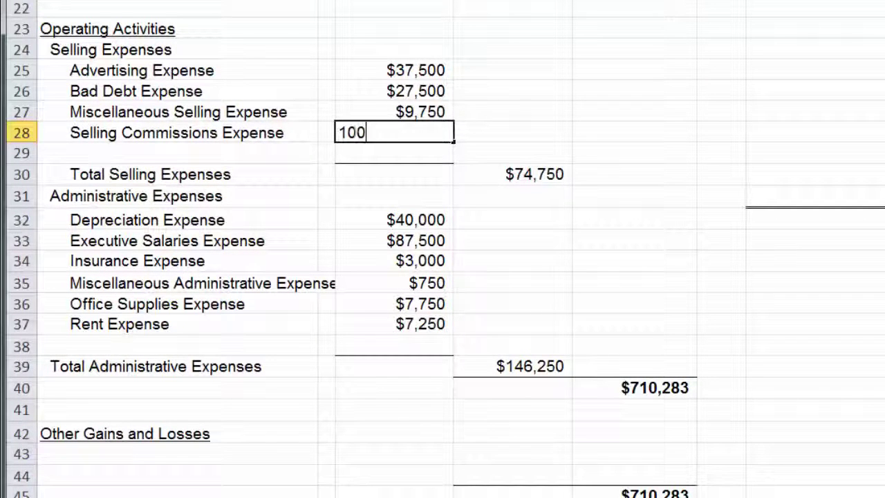
pyautogui.press('Return')
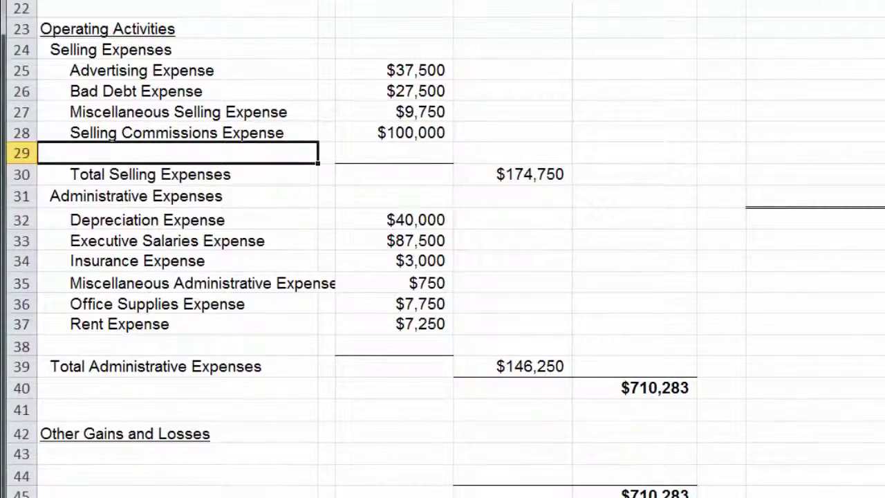
# - Look up Shipping Expense on the Raw Data sheet and enter it in A29 under Selling Expenses, with 16375 in C29
pyautogui.hotkey('ctrl', 'pageup')
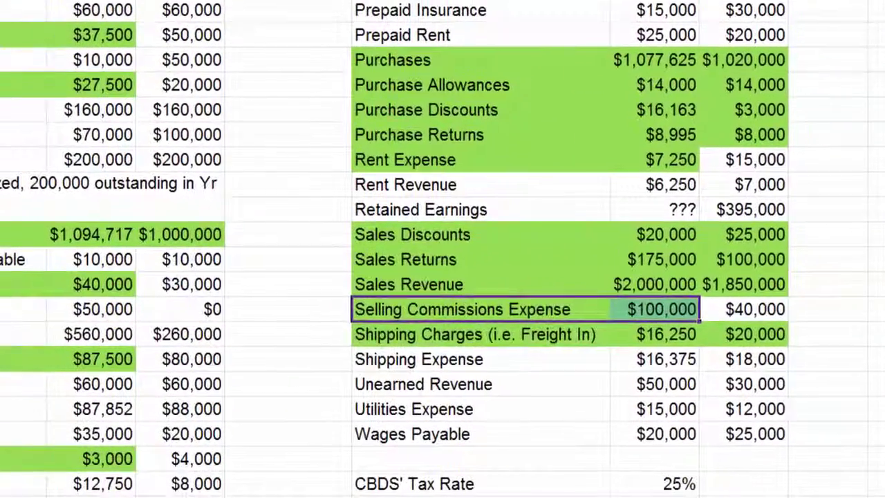
pyautogui.moveTo(472, 356); pyautogui.dragTo(472, 331)
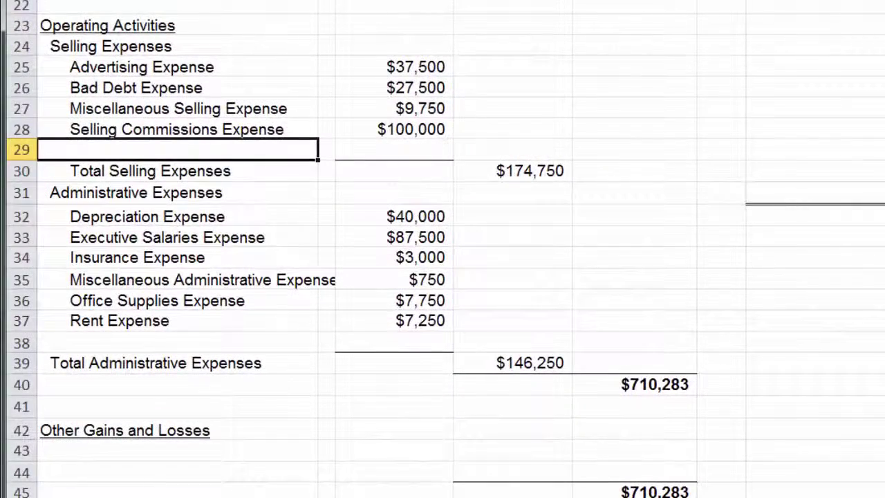
pyautogui.write('Shipping Expense')
pyautogui.press('Tab')
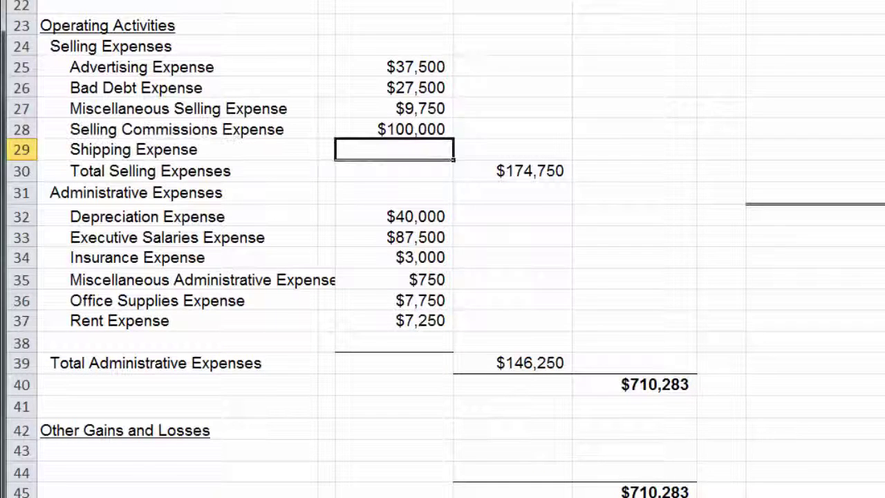
pyautogui.write('16375')
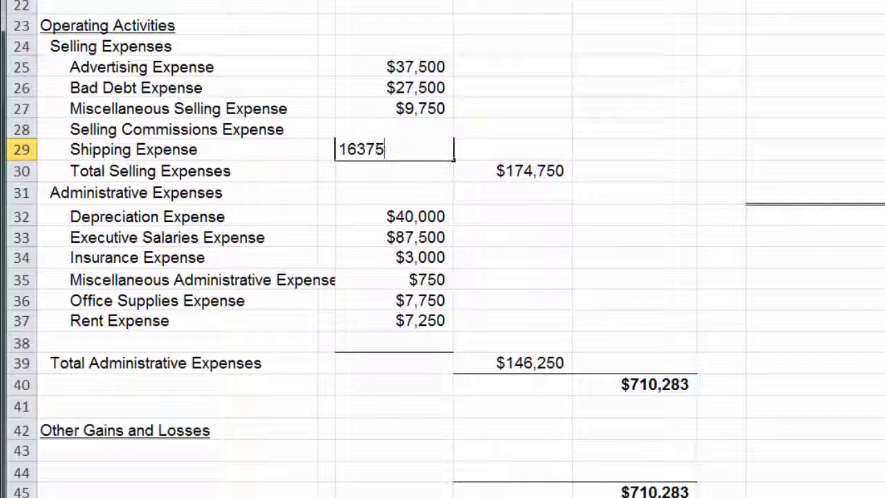
pyautogui.press('Return')
# - Enter Utilities Expense in A38 under Administrative Expenses, with 15000 in C38
pyautogui.moveTo(178, 342); pyautogui.dragTo(394, 342)
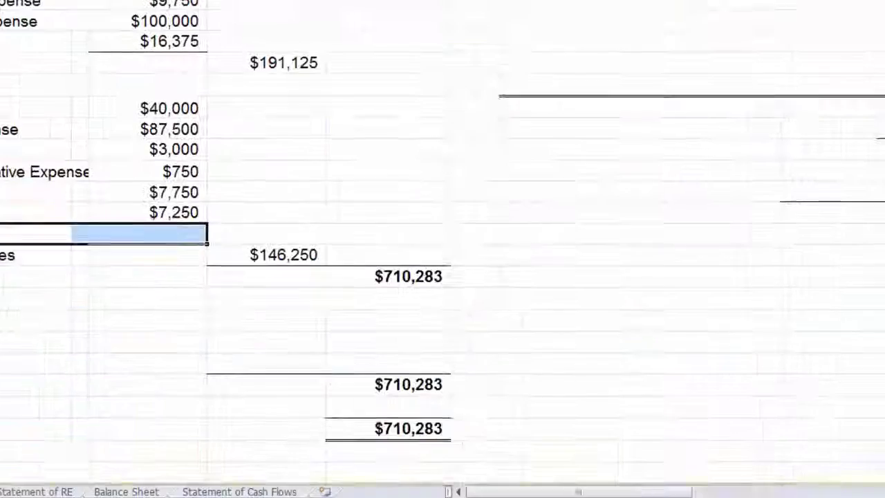
pyautogui.write('Utilities Expense')
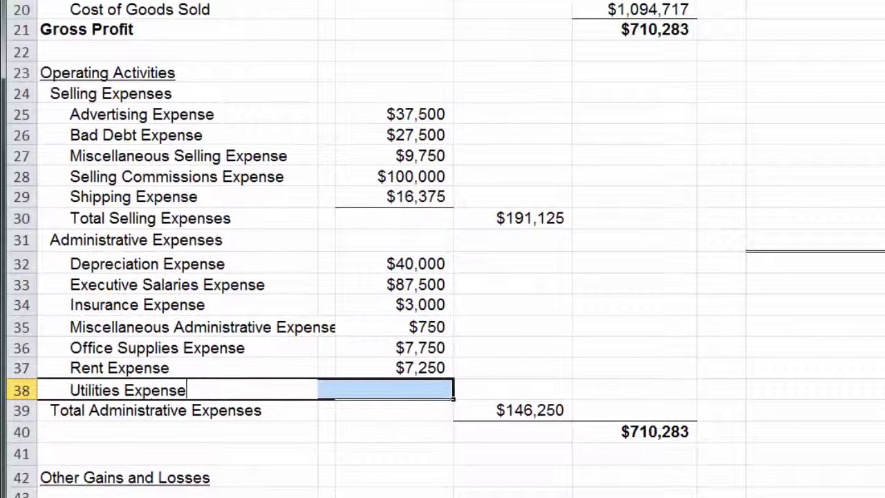
pyautogui.press('Return')
pyautogui.write('15000')
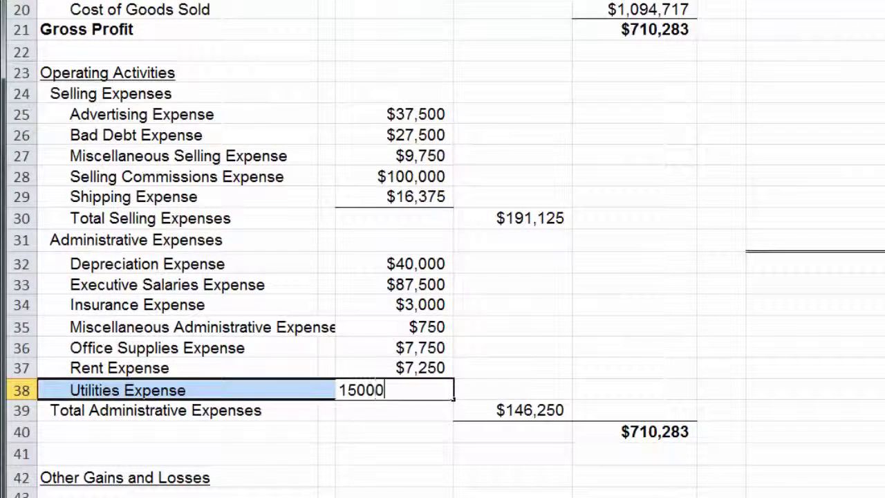
pyautogui.press('Return')
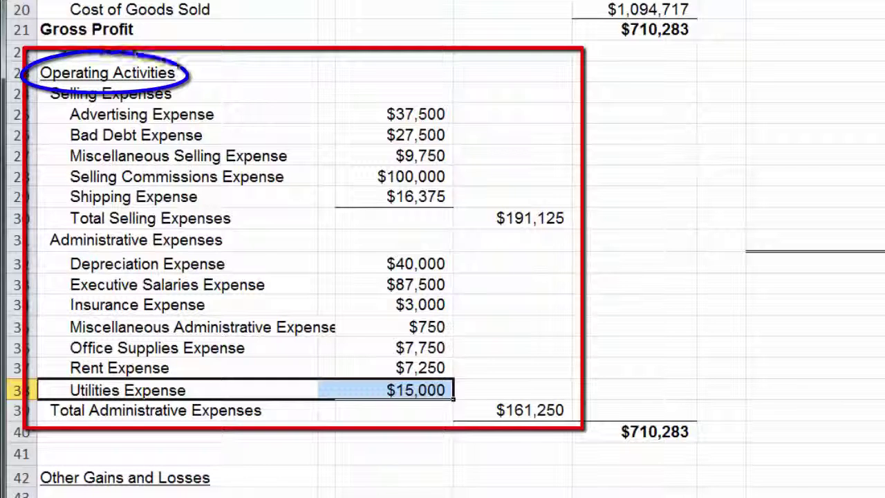
# - In E39, add Total Selling Expenses and Total Administrative Expenses with the formula =D30+D39
pyautogui.click(177, 410)
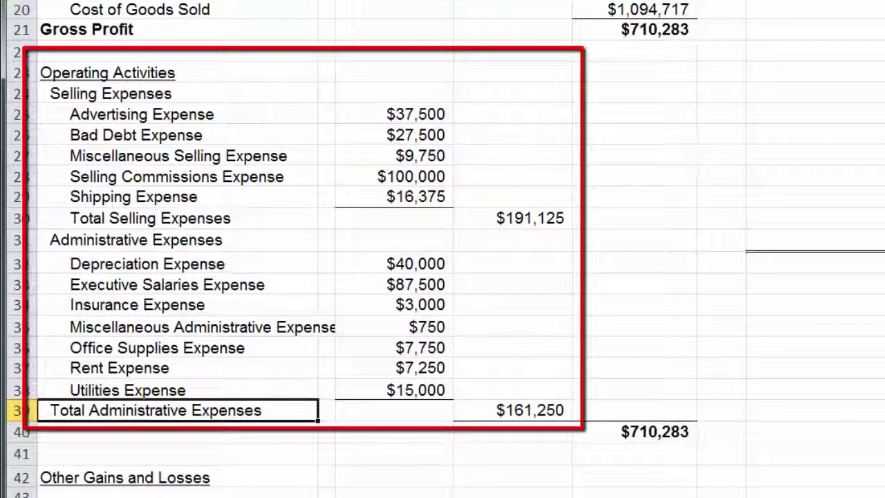
pyautogui.click(634, 410)
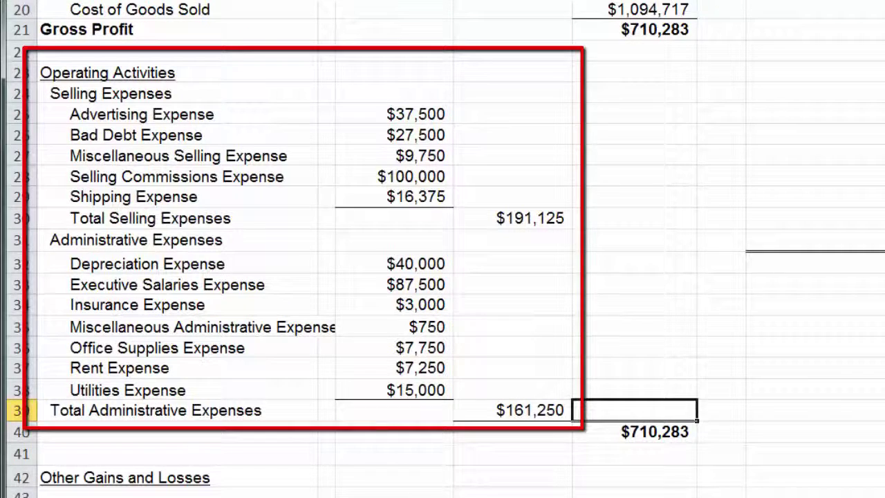
pyautogui.write('=')
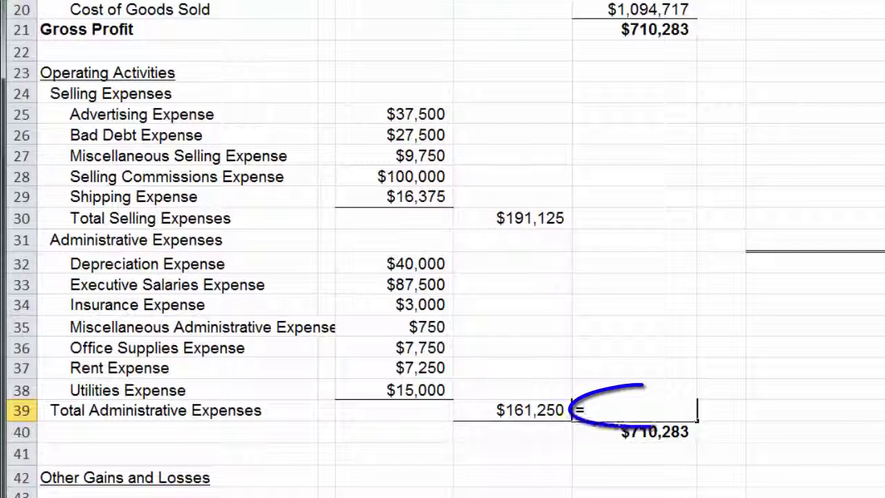
pyautogui.click(512, 218)
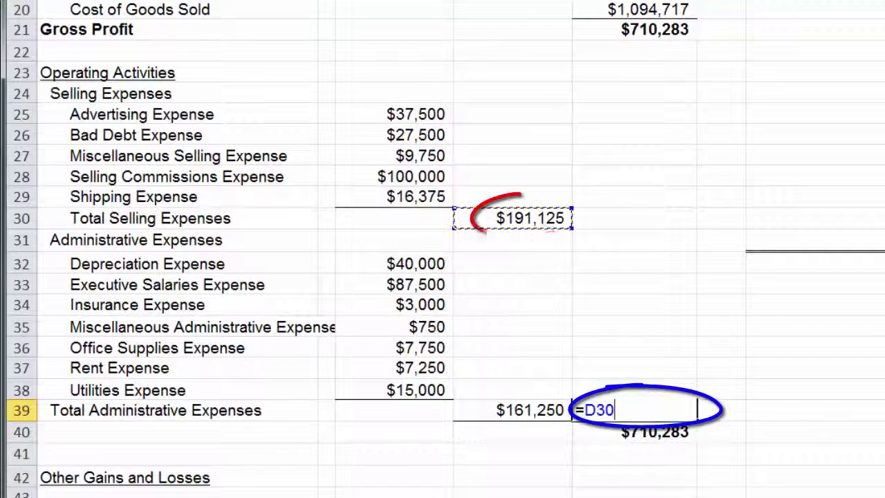
pyautogui.write('+')
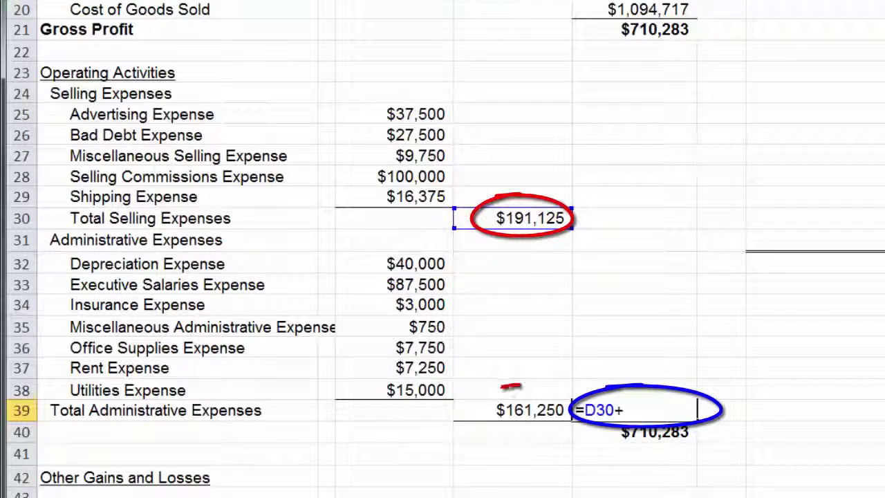
pyautogui.click(512, 410)
pyautogui.press('Return')
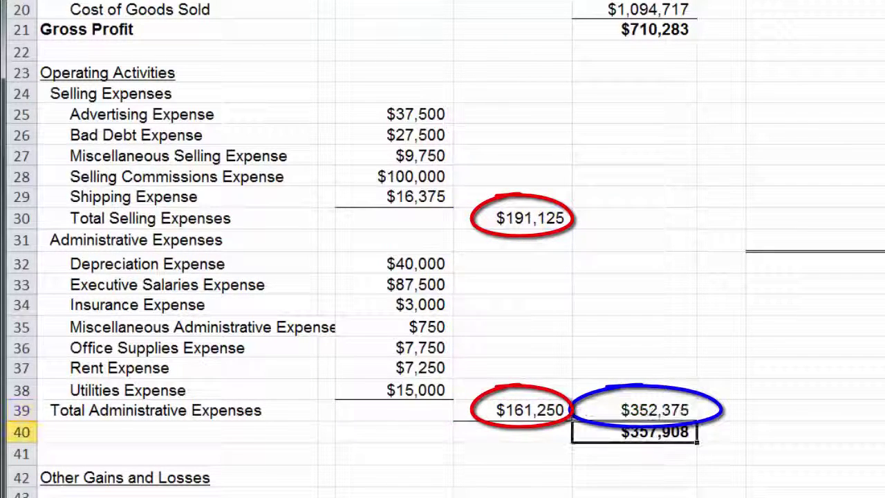
# - Undo the green fill on E39 and open the formula in E40 to check its cell references
pyautogui.click(634, 410)
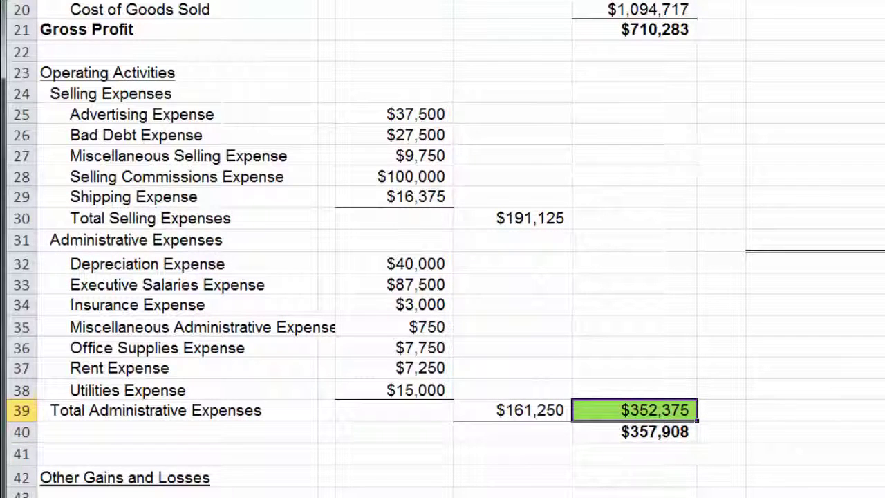
pyautogui.hotkey('ctrl', 'z')
pyautogui.click(634, 432)
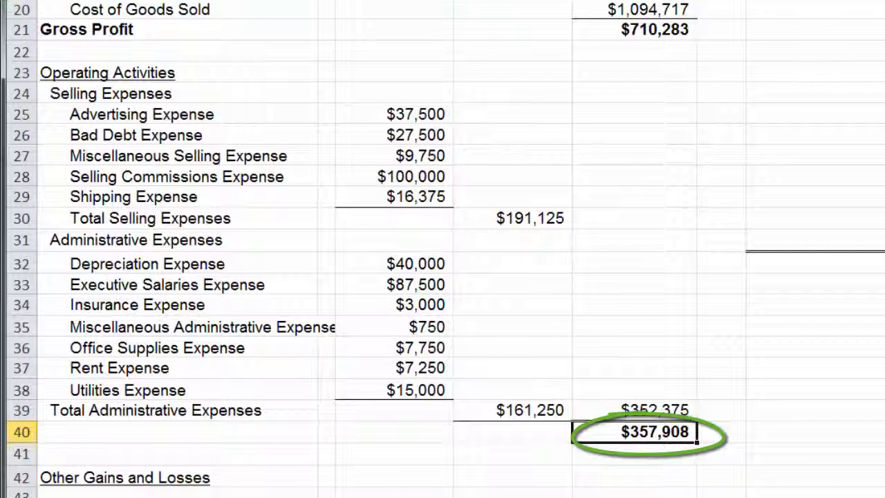
pyautogui.press('F2')
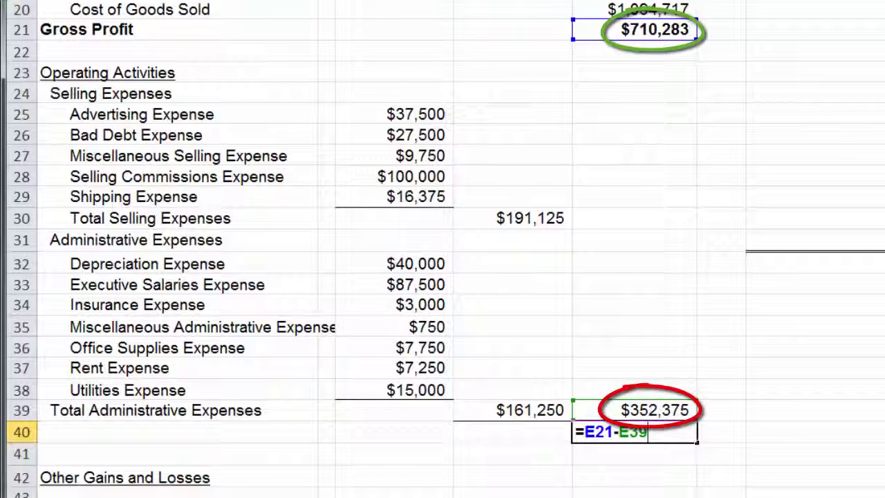
# - Accept the formula =E21-E39 in E40 and label A40 Income from Operations
pyautogui.press('Return')
pyautogui.press('Up')
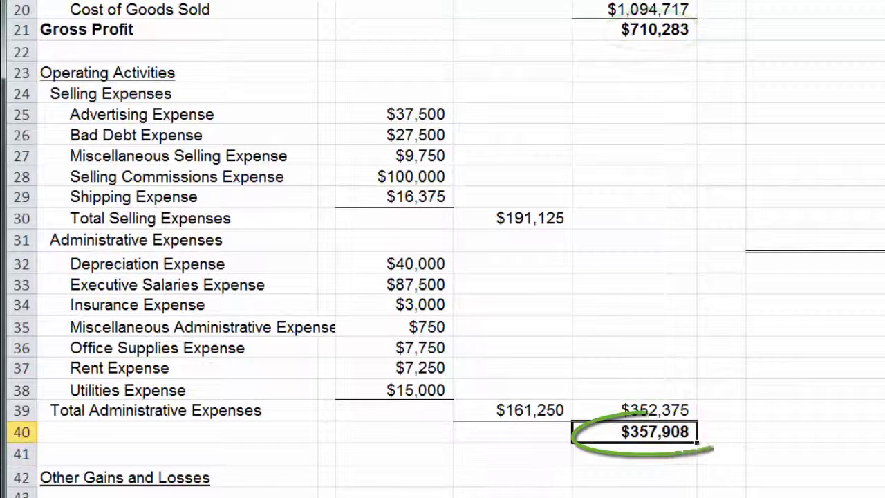
pyautogui.press('Left')
pyautogui.press('Left')
pyautogui.press('Left')
pyautogui.press('Left')
pyautogui.write('Income from Operations')
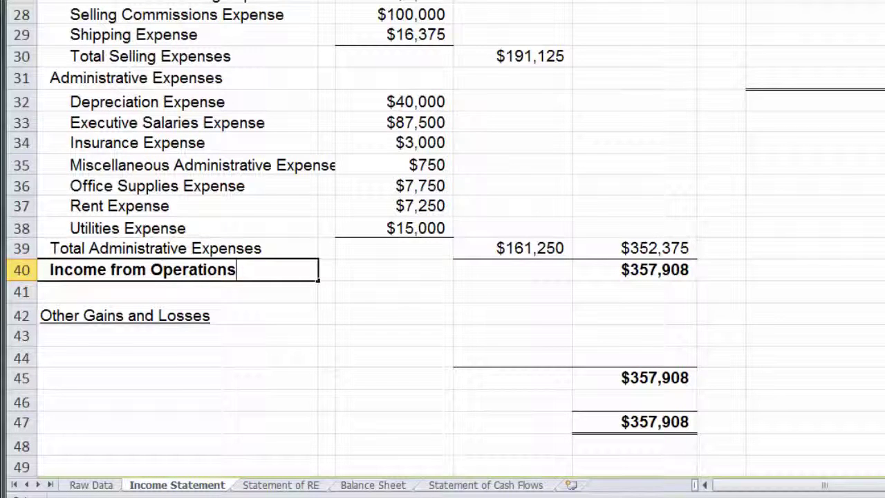
# - Select the non-operating and tax entries on the Raw Data sheet, and enter Rent Revenue in A43 of the Income Statement with 6250 in D43
pyautogui.click(177, 336)
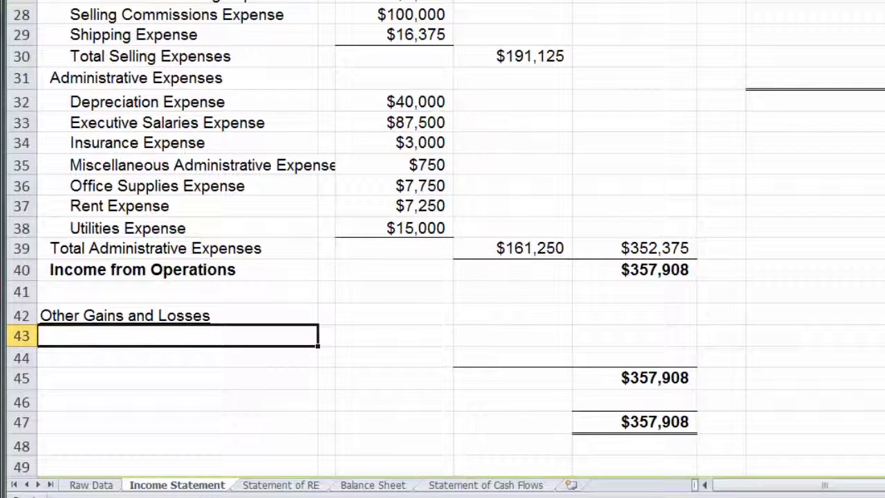
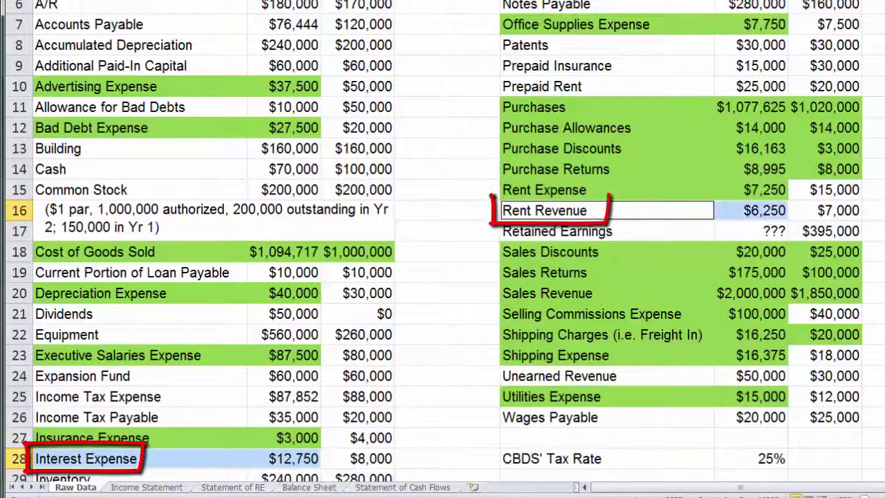
pyautogui.moveTo(139, 396); pyautogui.dragTo(284, 396)
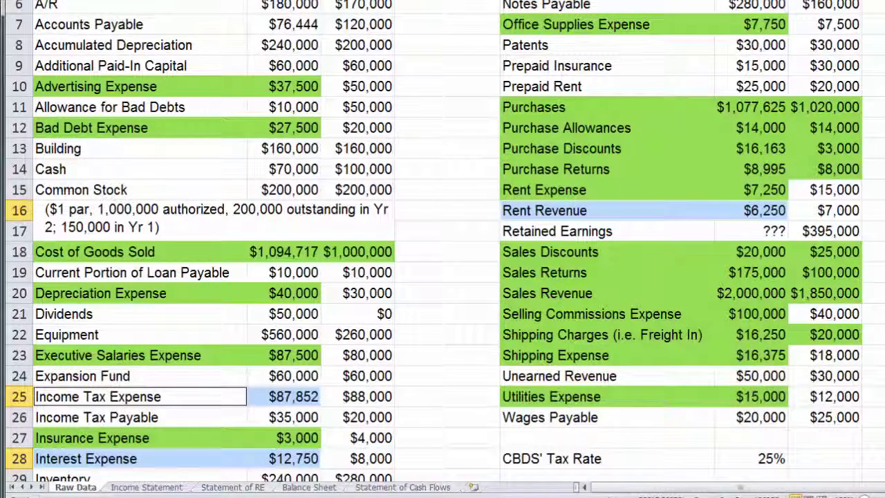
pyautogui.hotkey('ctrl', 'pagedown')
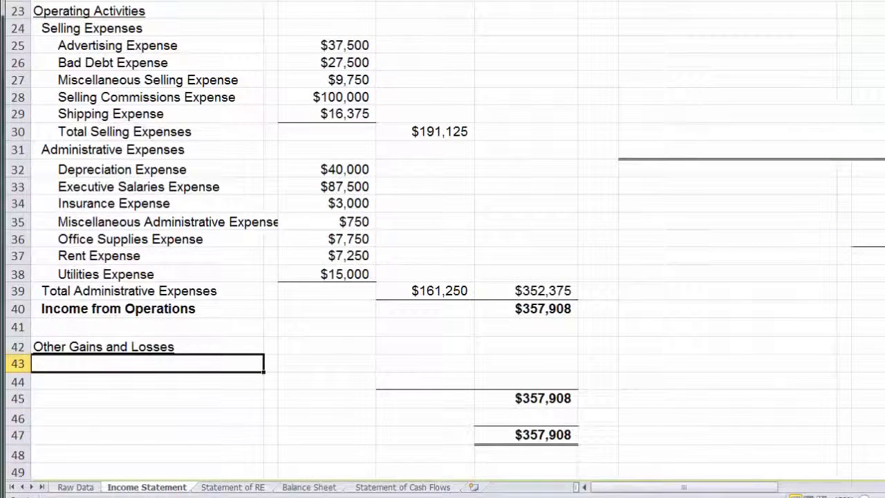
pyautogui.write('Rent Revenue')
pyautogui.press('Tab')
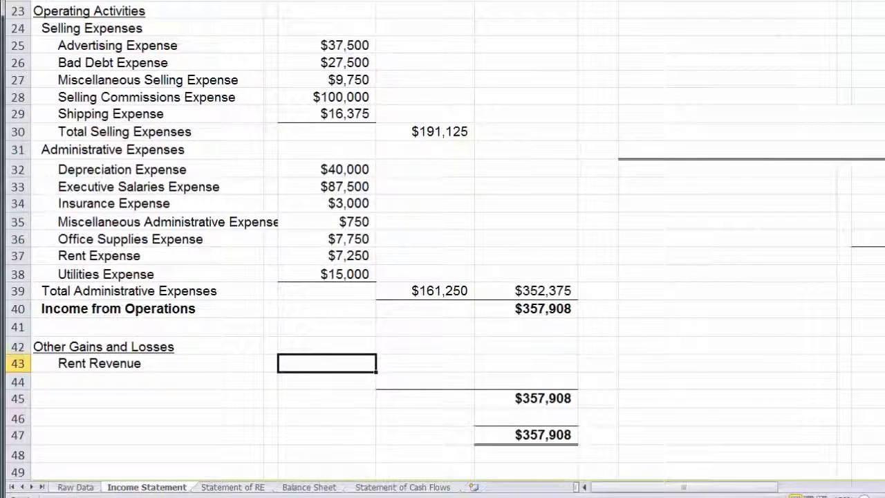
pyautogui.press('Tab')
pyautogui.write('62')
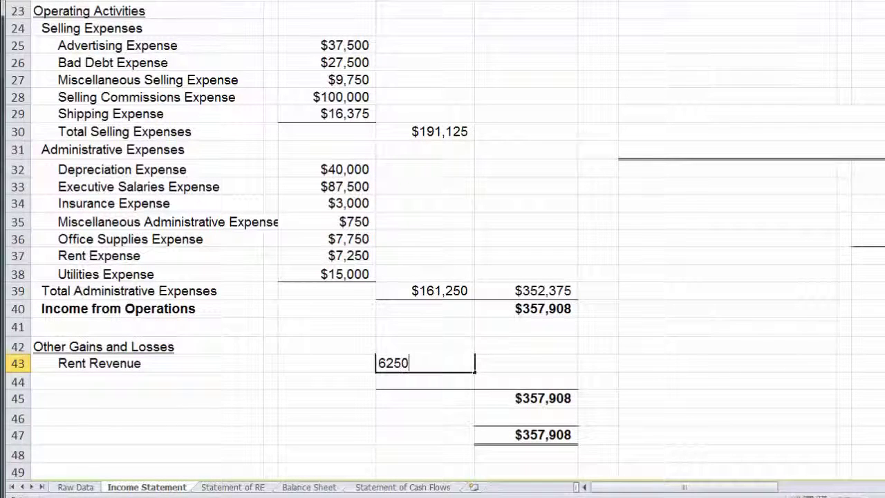
pyautogui.press('Return')
# - Enter Interest Expense in A44 under Other Gains and Losses, with -12750 in D44
pyautogui.write('Interest Expense')
pyautogui.press('Tab')
pyautogui.press('Tab')
pyautogui.write('-12750')
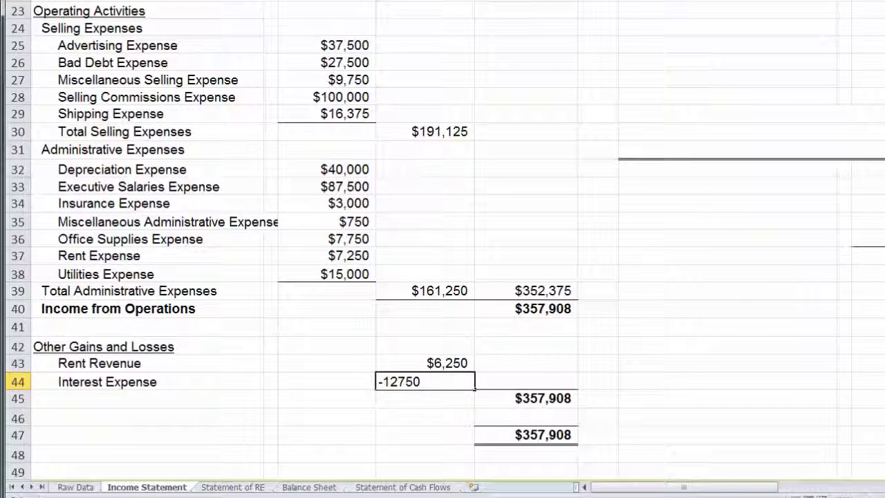
# - In E44, add Rent Revenue and Interest Expense with the formula =D43+D44
pyautogui.press('Tab')
pyautogui.write('=')
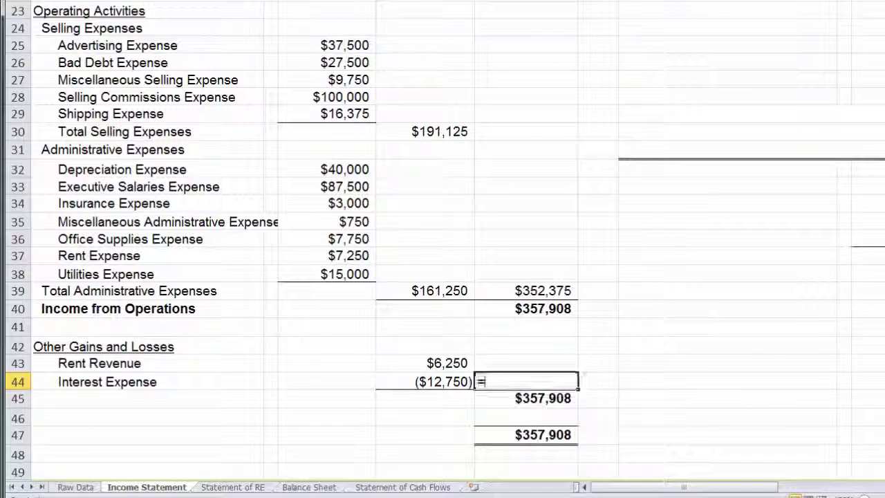
pyautogui.press('Up')
pyautogui.write('+')
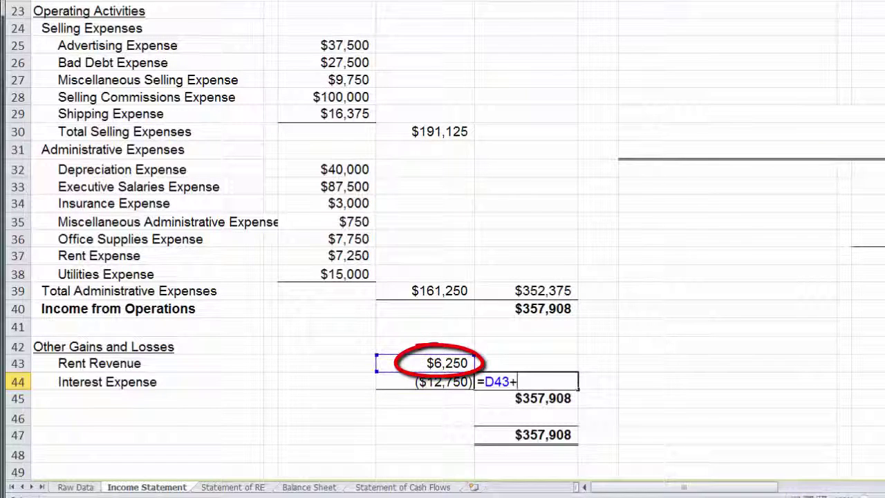
pyautogui.press('Left')
pyautogui.press('Return')
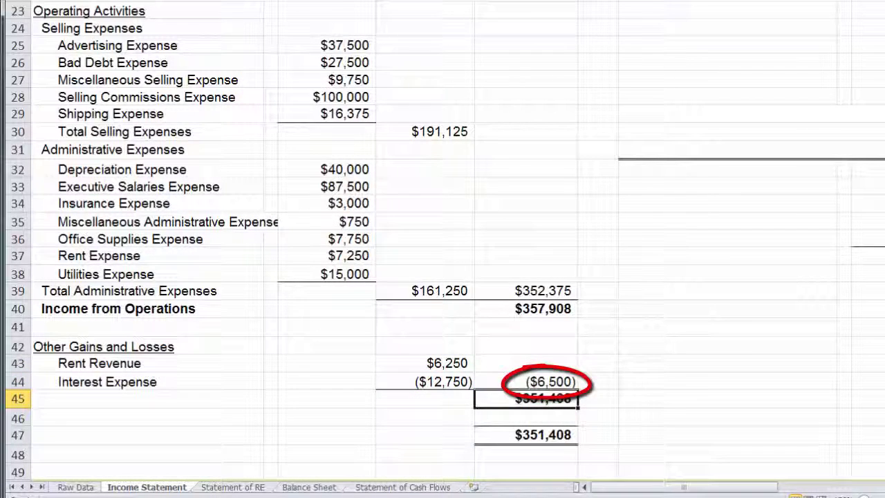
# - Label A45 Income from Continuing Operations before Taxes
pyautogui.press('Left')
pyautogui.press('Left')
pyautogui.press('Left')
pyautogui.press('Left')
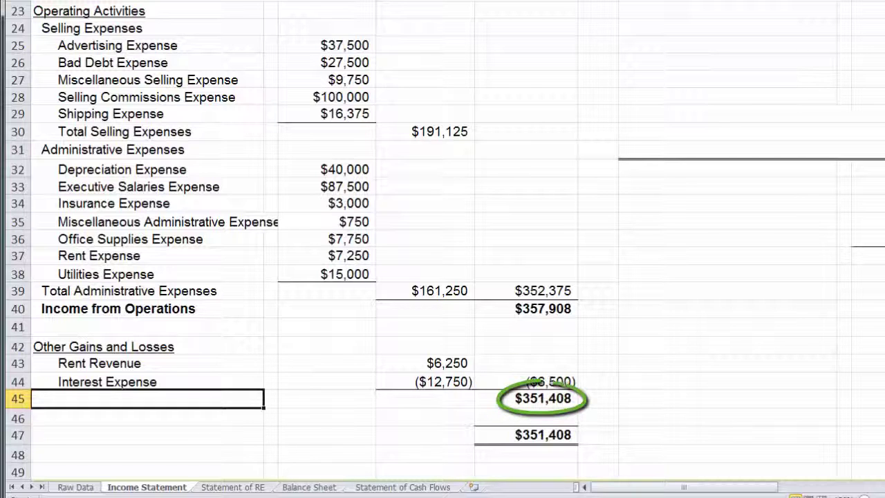
pyautogui.write('Income from Continuing Operations before Taxes')
pyautogui.press('Return')
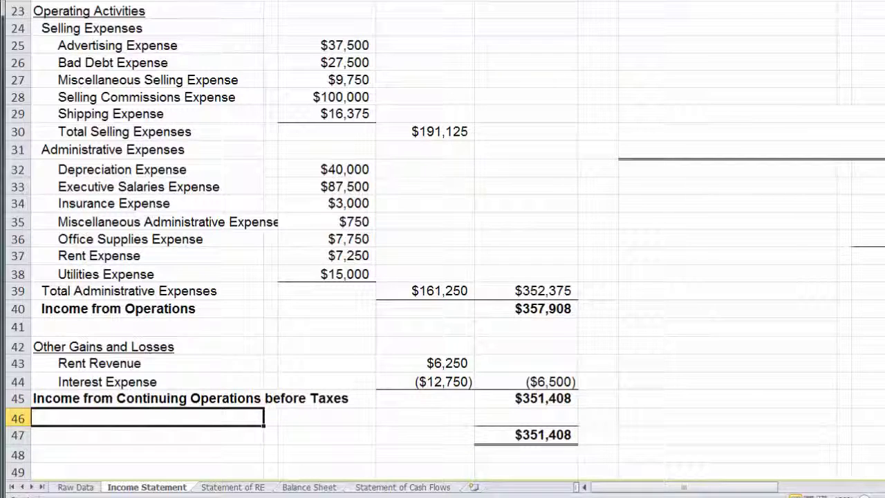
# - Enter Income Tax Expense in A46, with -87852 in E46
pyautogui.write('In')
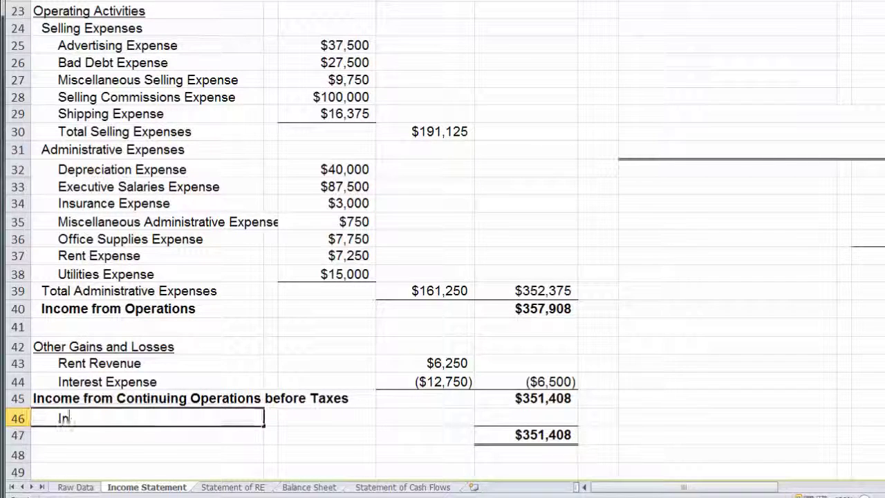
pyautogui.write('come Tax Expense')
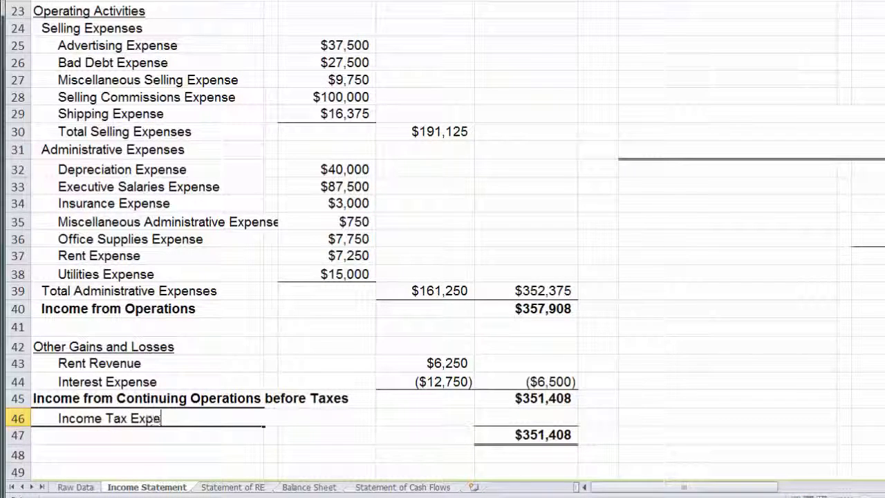
pyautogui.press('Tab')
pyautogui.press('Tab')
pyautogui.press('Tab')
pyautogui.press('Tab')
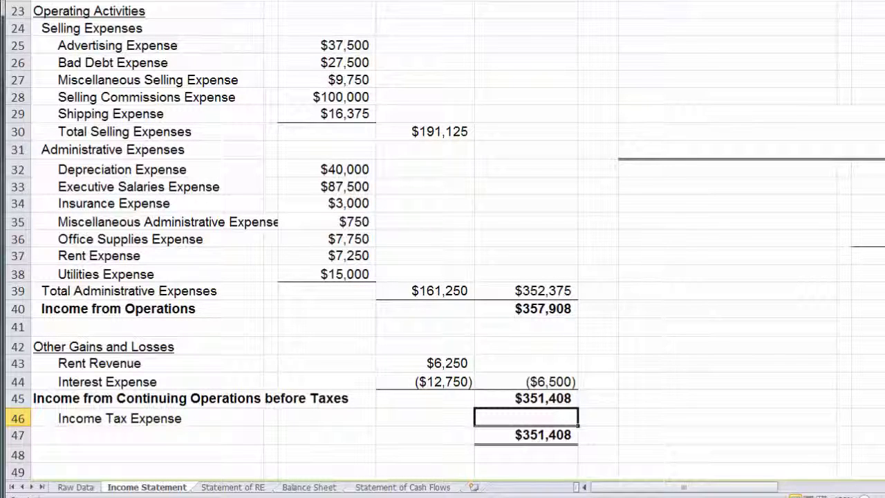
pyautogui.write('-87852')
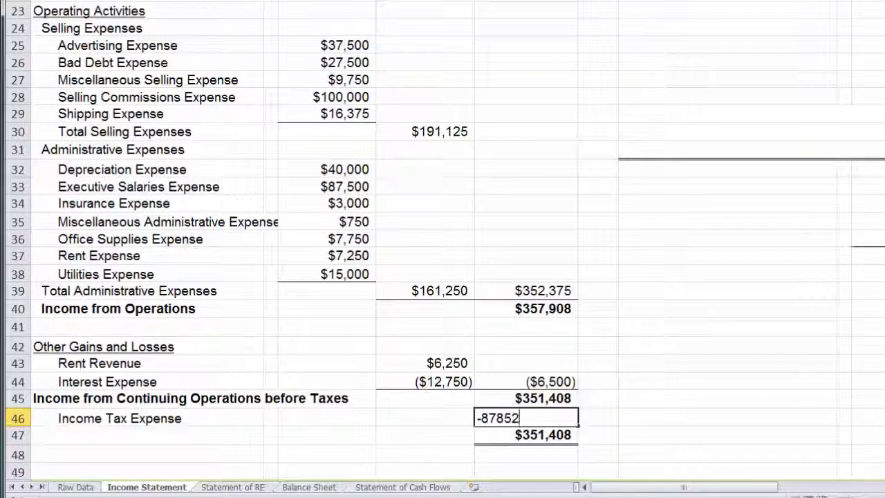
pyautogui.press('Return')
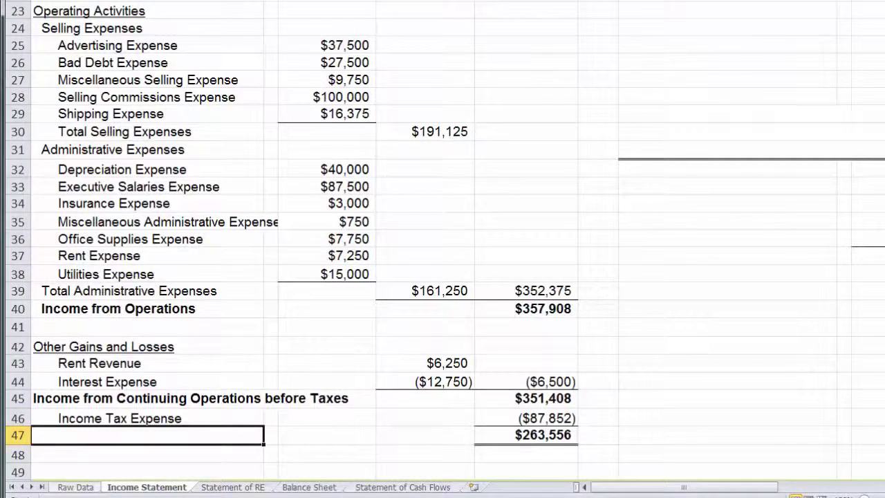
# - Fill the selected Rent Revenue, Interest Expense and Income Tax Expense entries green on the Raw Data sheet, and label A47 of the Income Statement Net Income
pyautogui.hotkey('ctrl', 'pageup')
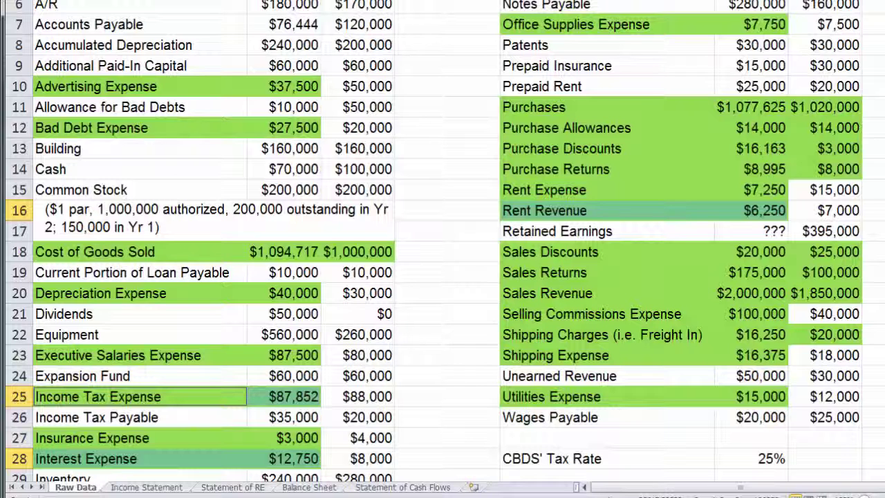
pyautogui.hotkey('ctrl', 'pagedown')
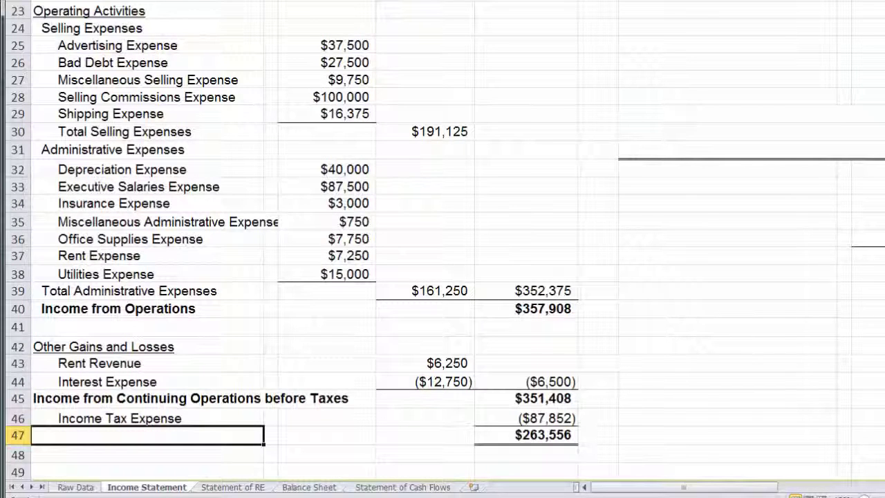
pyautogui.write('Net Income')
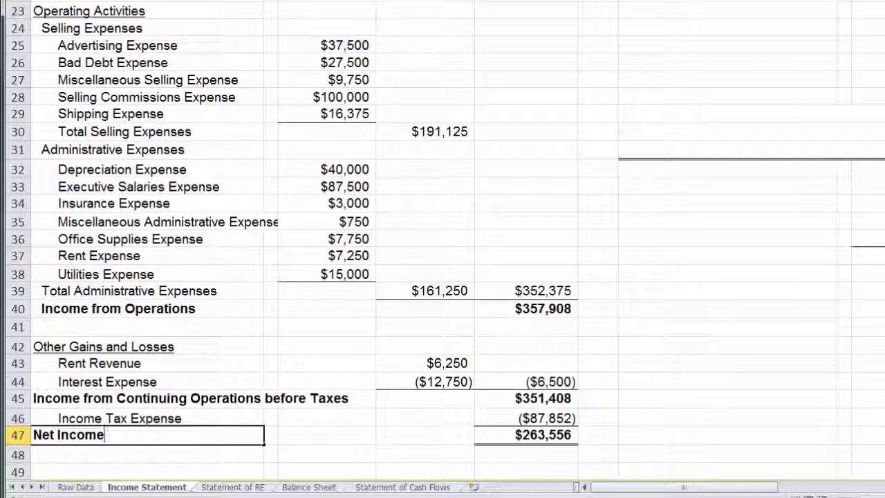
pyautogui.press('Tab')
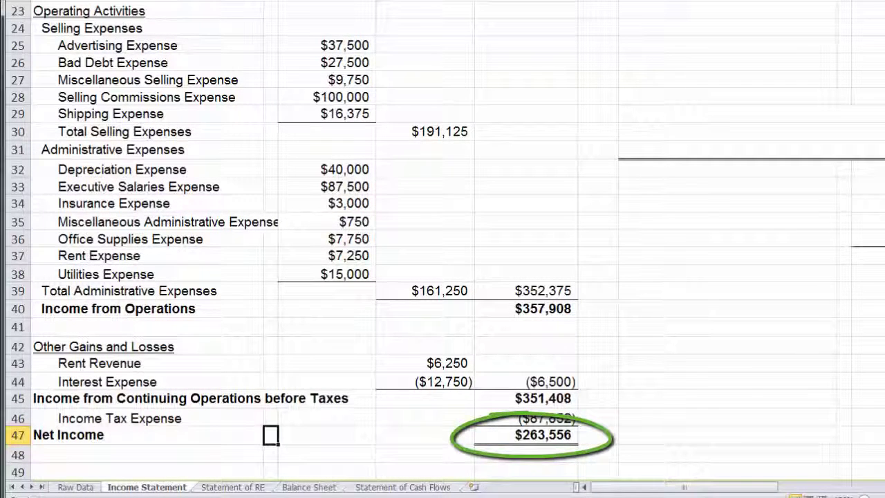